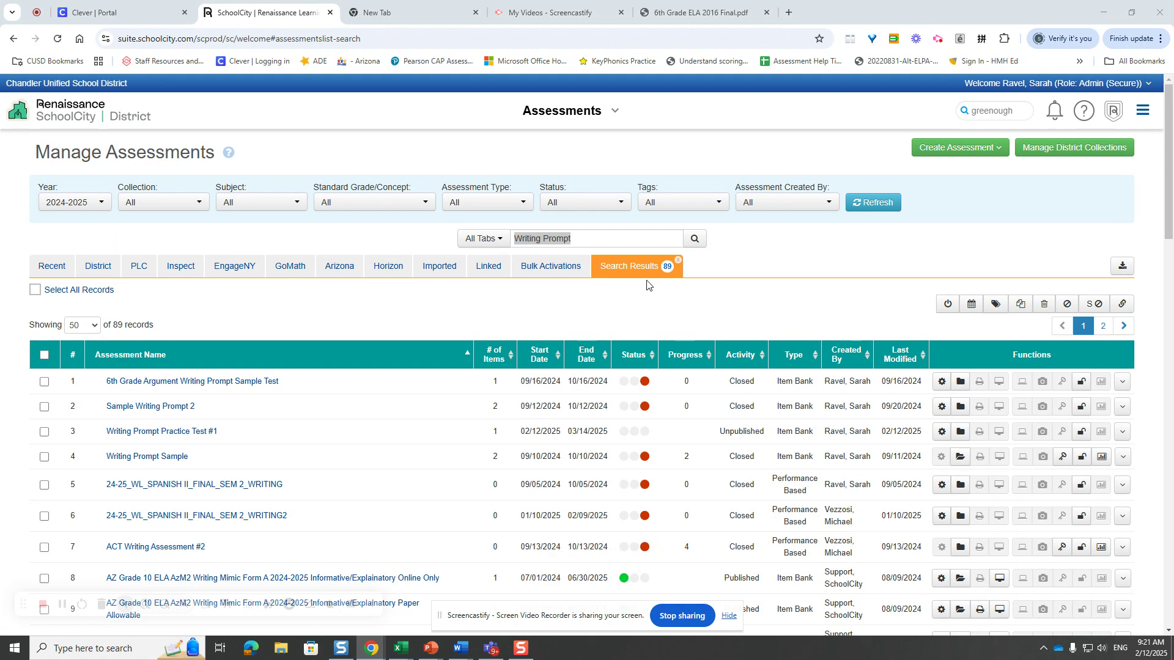
Open the Writing Prompt Practice Test #1 assessment for editing and go to its item selection by standards.
click(951, 150)
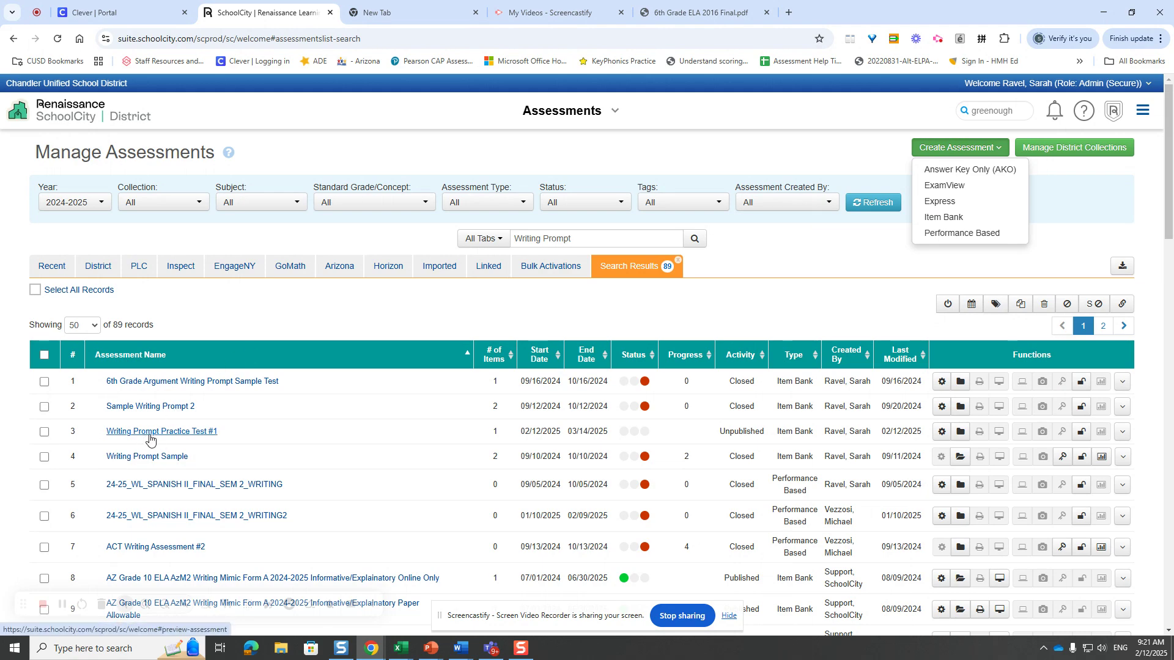
click(941, 434)
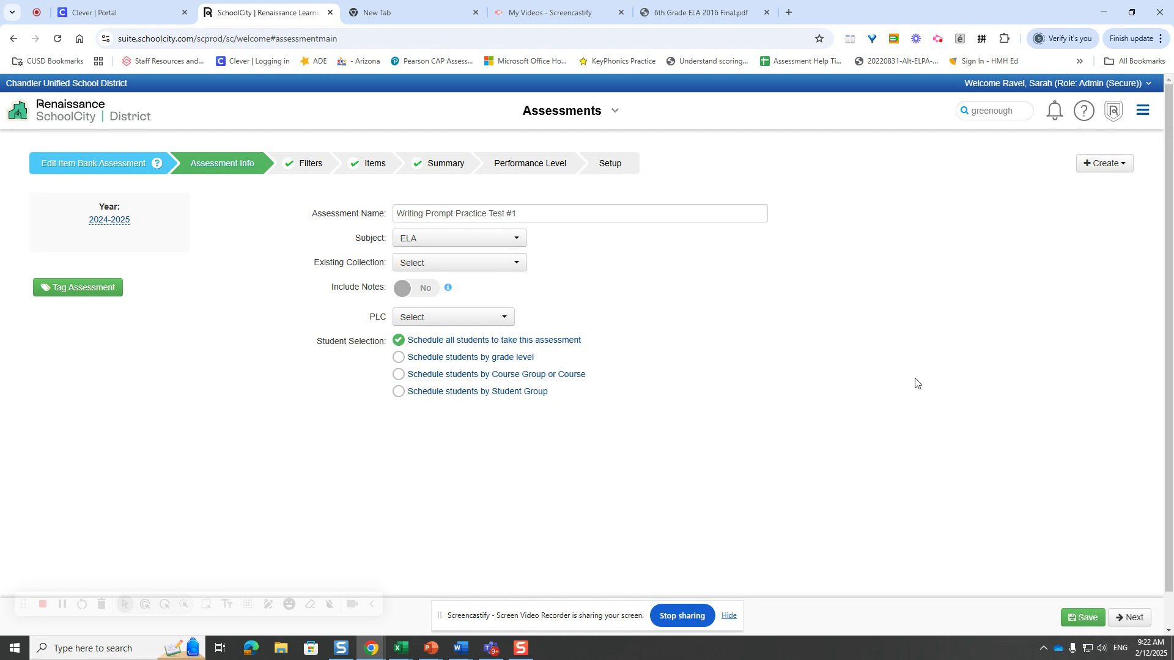
click(1126, 619)
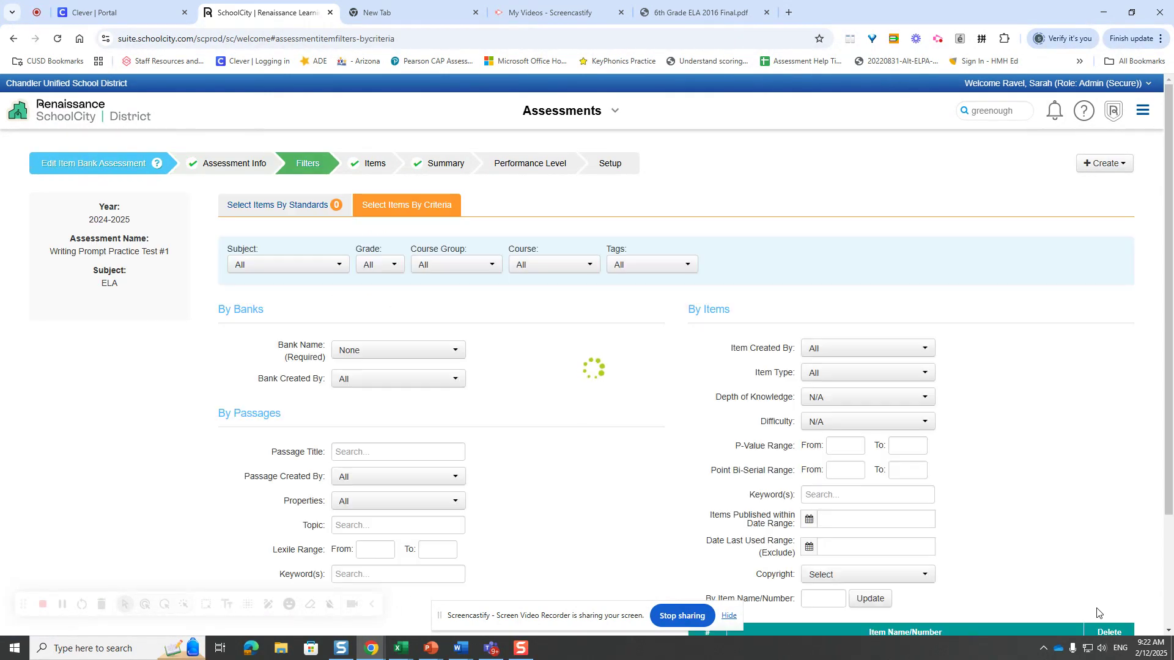
click(285, 208)
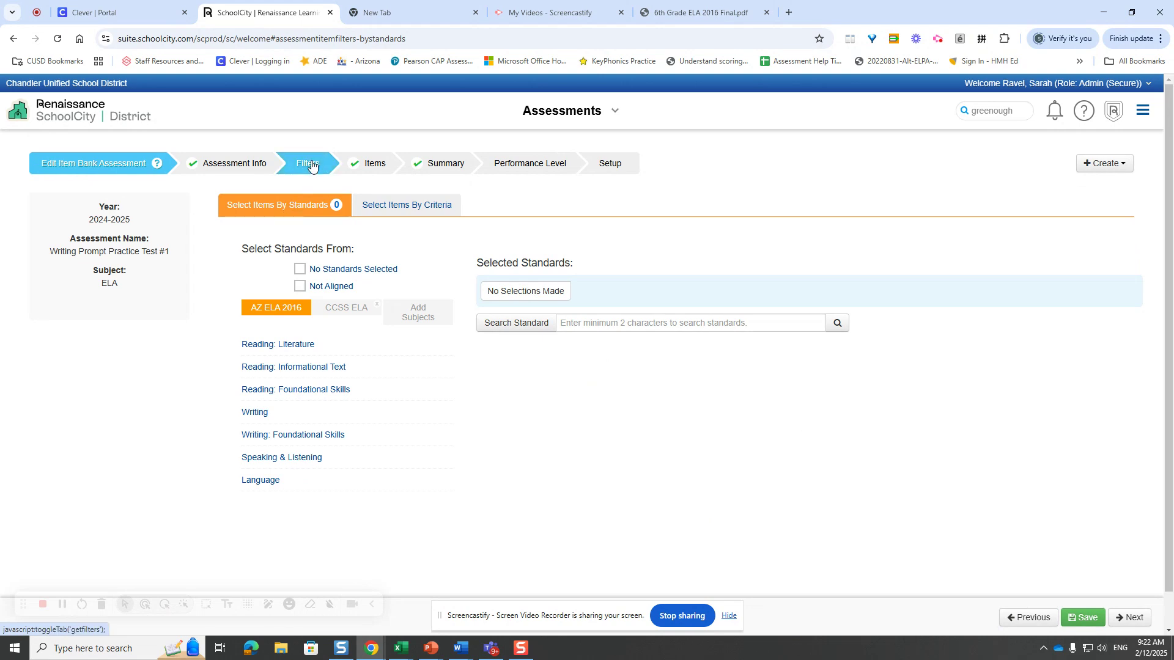
Select the AZ ELA 2016 Grade 6 Writing standards LA.6.W.2 and LA.6.W.2.a through LA.6.W.2.f.
click(257, 413)
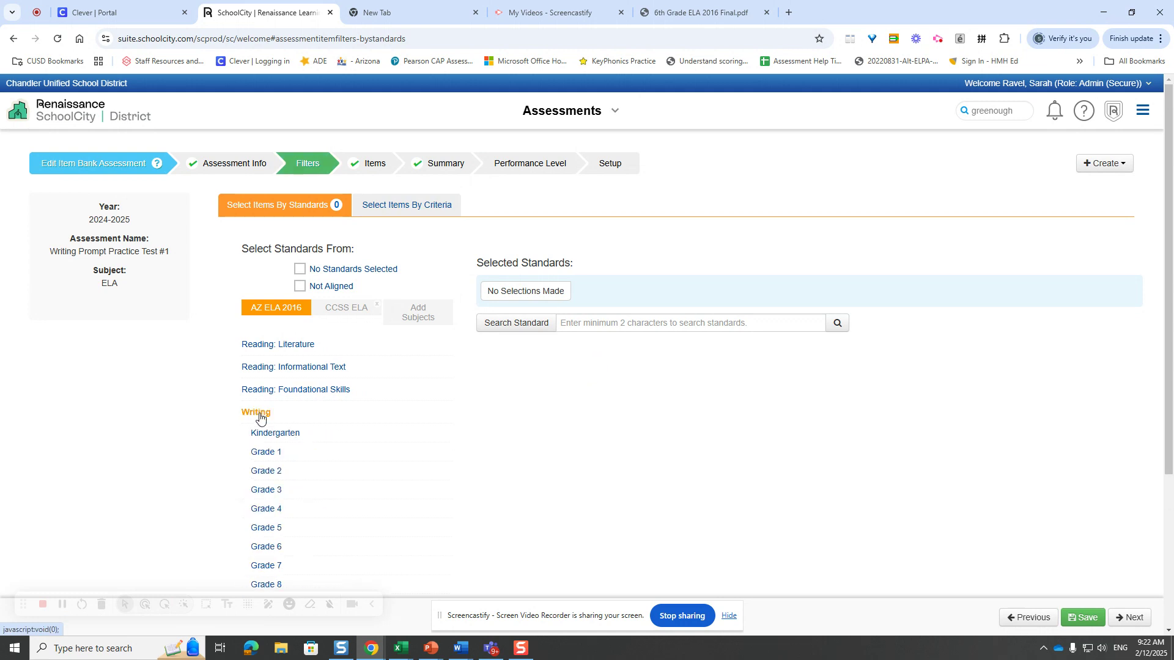
click(266, 547)
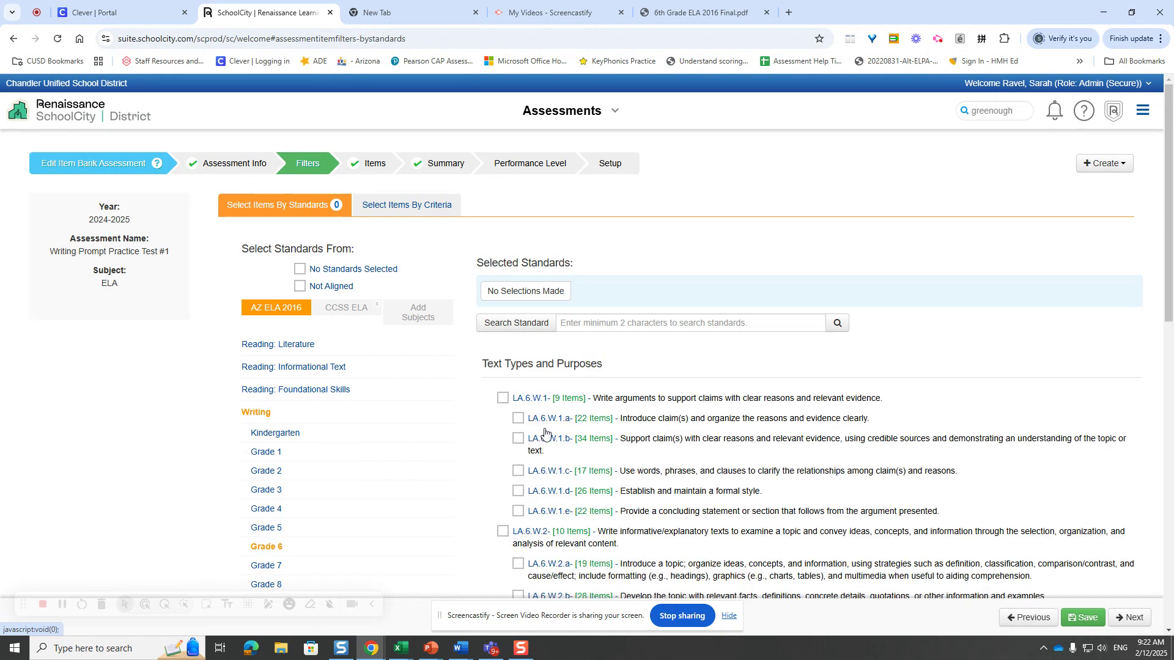
scroll(541, 422, down, 2)
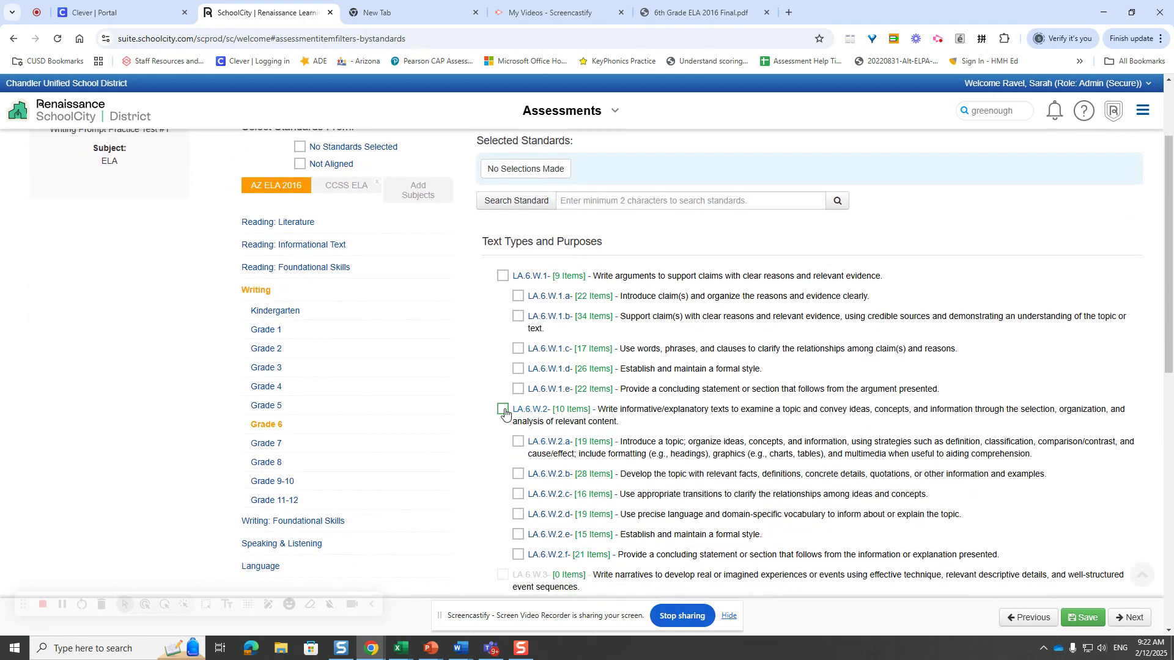
click(503, 410)
click(518, 442)
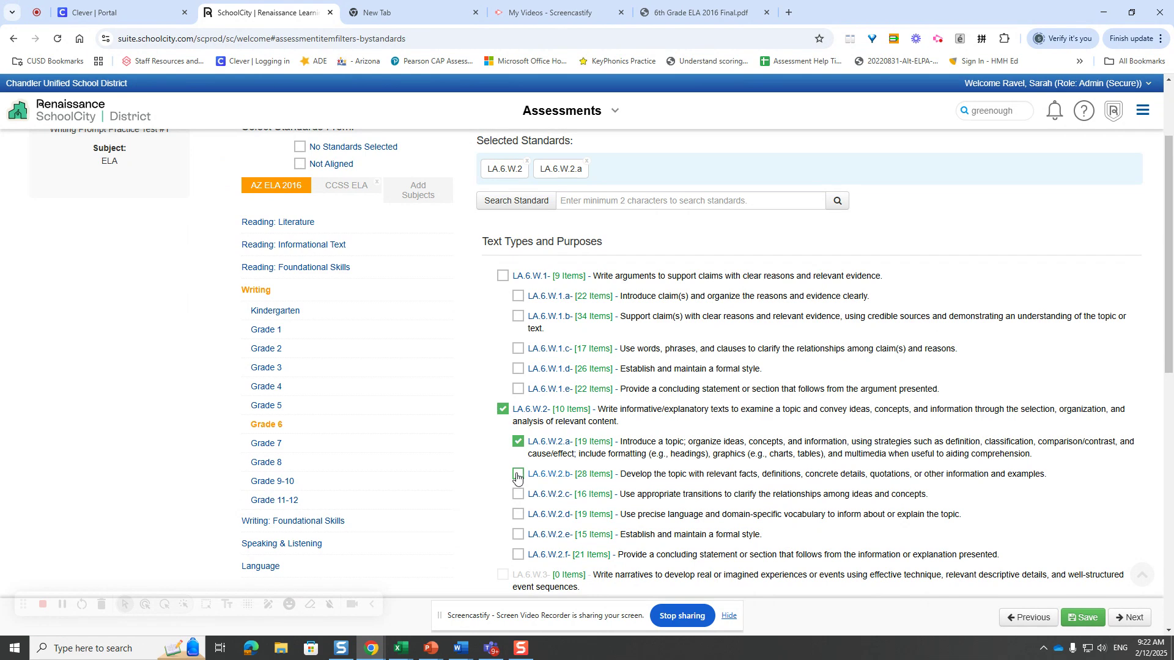
click(517, 475)
click(518, 494)
click(518, 515)
click(518, 534)
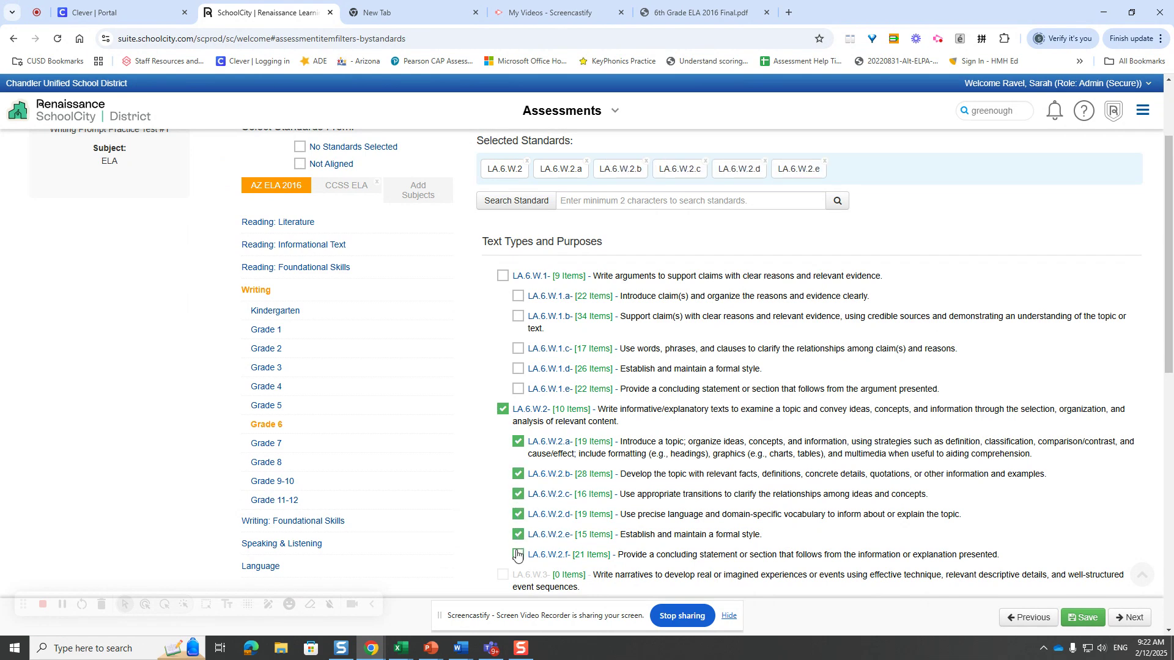
click(517, 554)
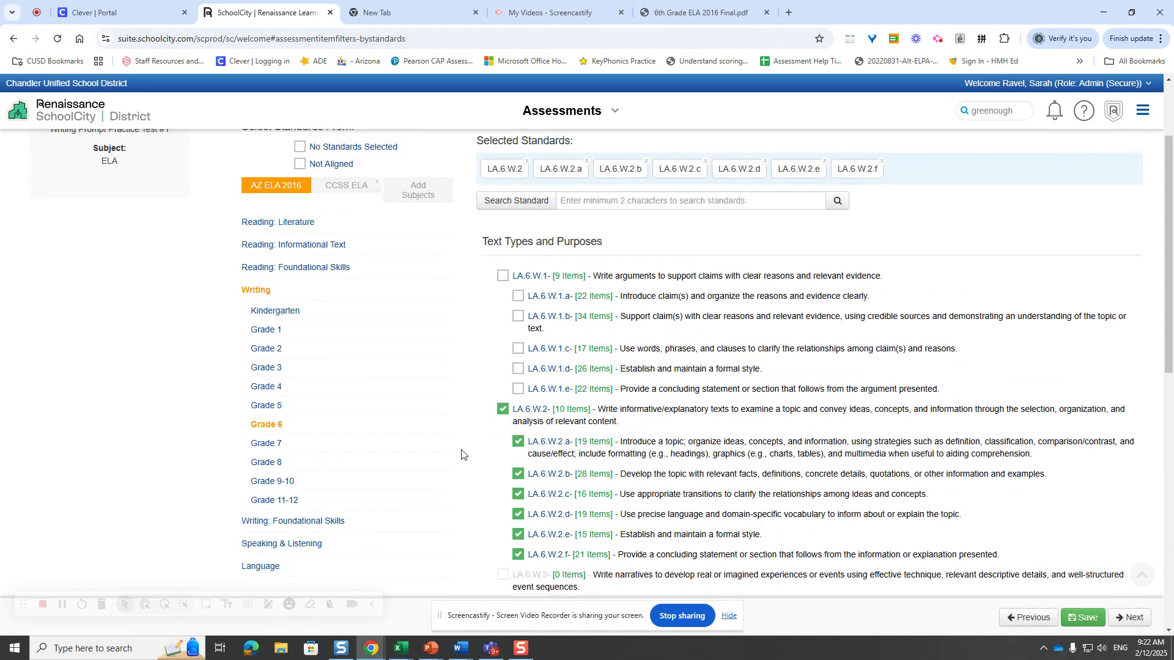
Add the Grade 6 Language standards LA.6.L.2, LA.6.L.2.a and LA.6.L.2.b to the selection.
scroll(468, 429, down, 3)
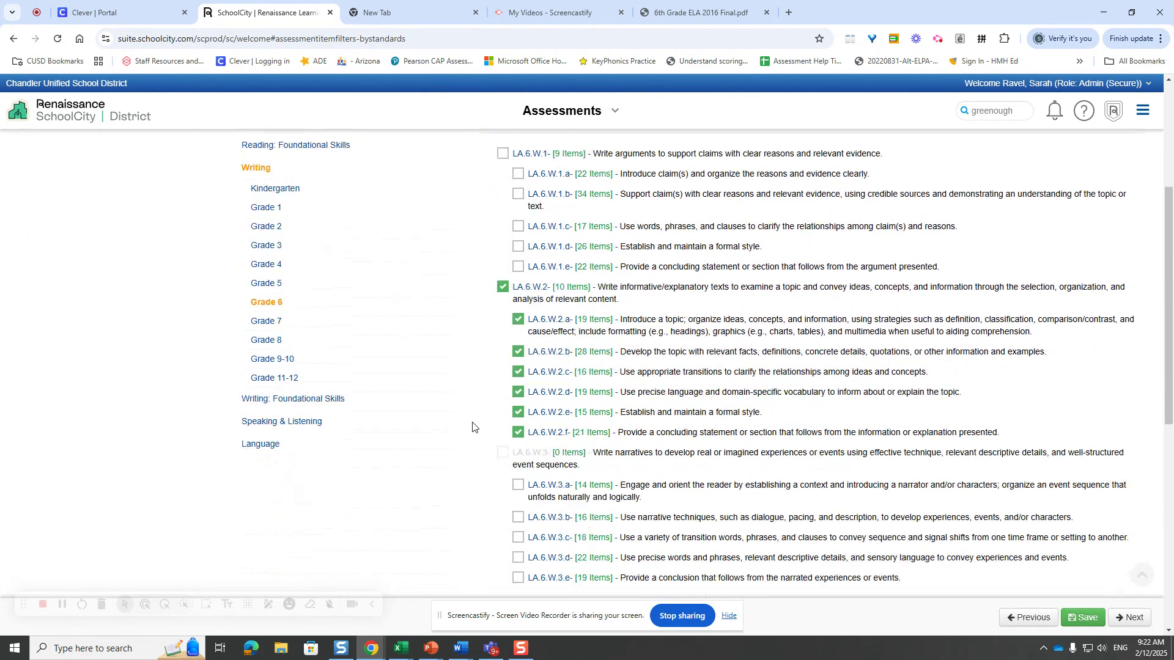
scroll(472, 426, down, 8)
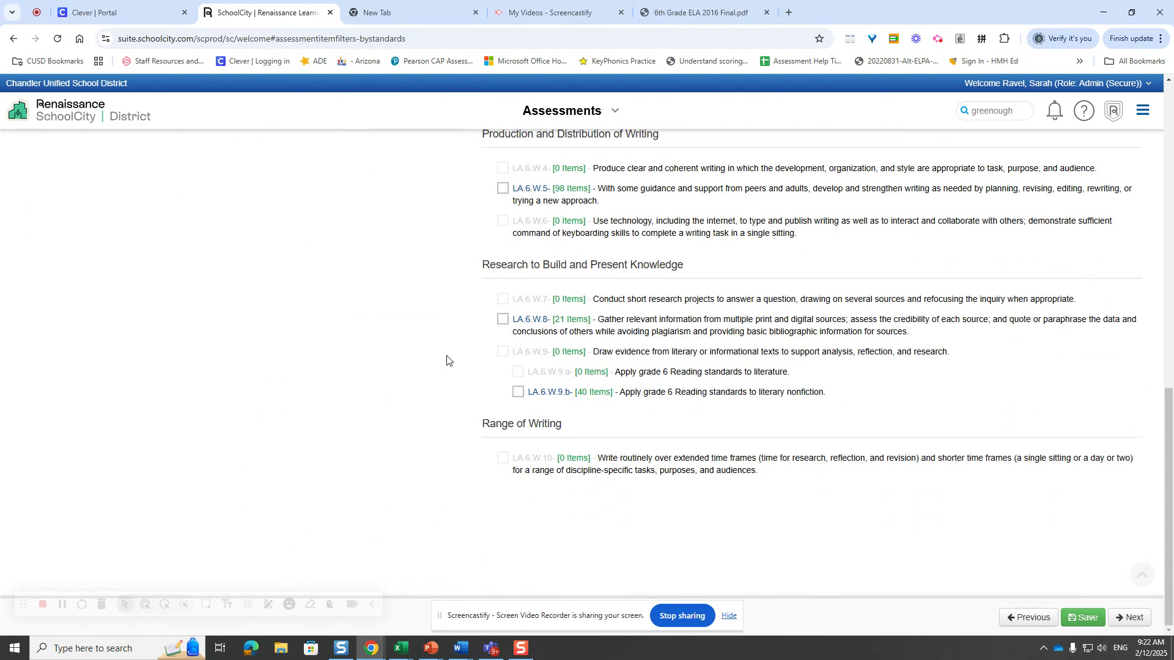
scroll(430, 320, up, 7)
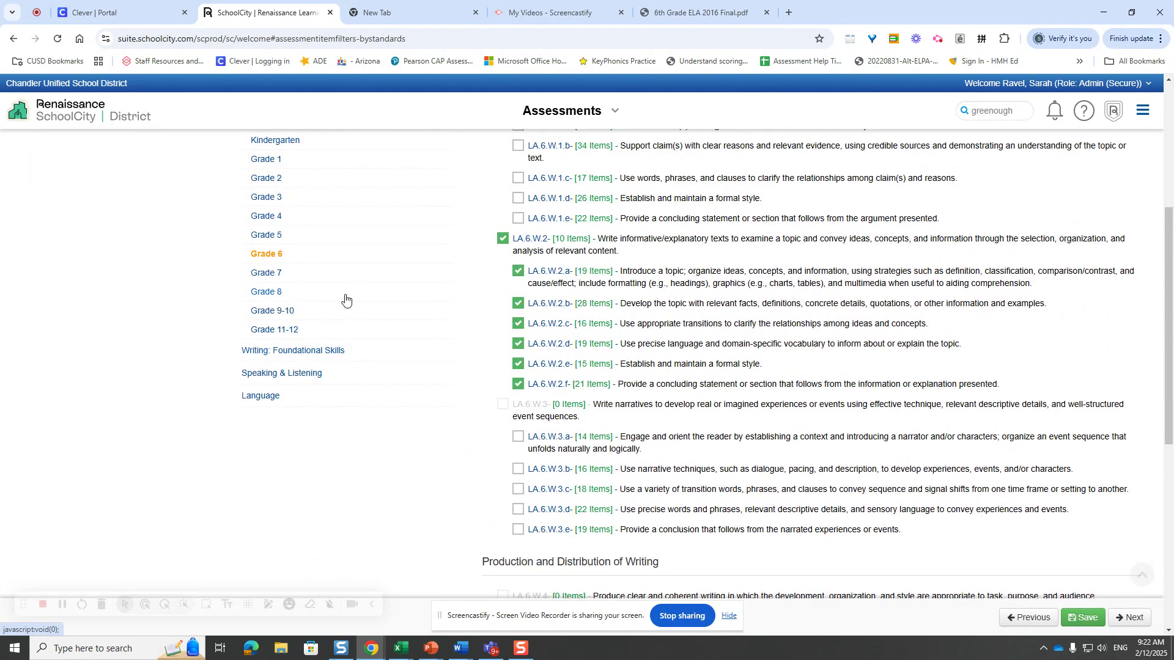
click(263, 396)
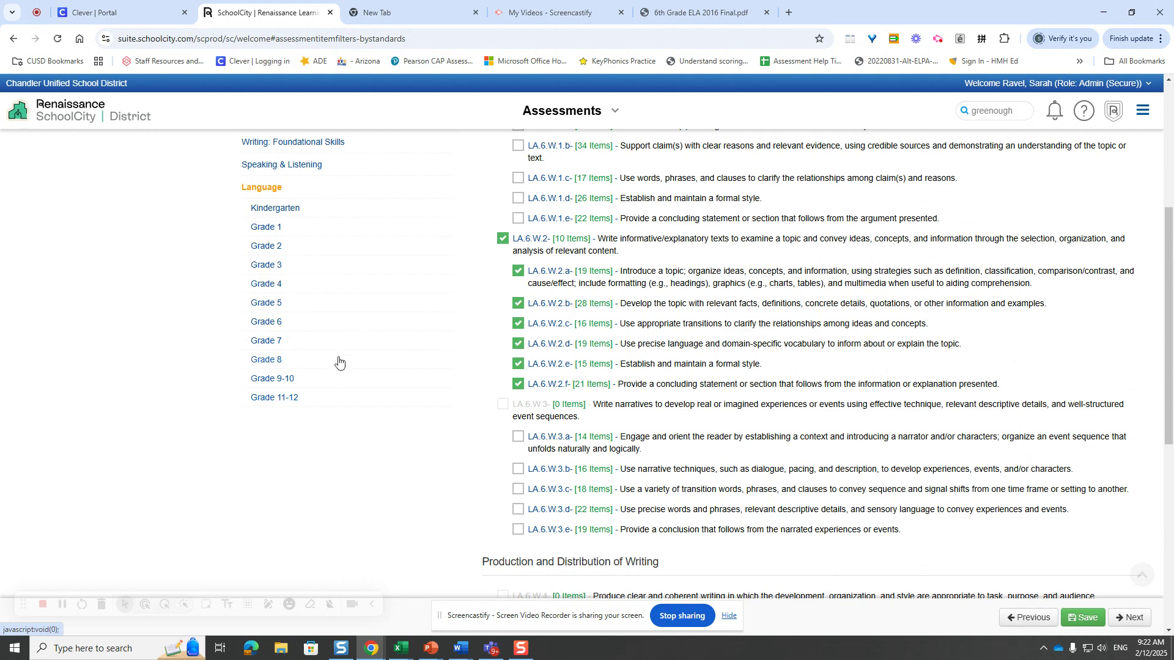
click(273, 324)
scroll(546, 318, up, 2)
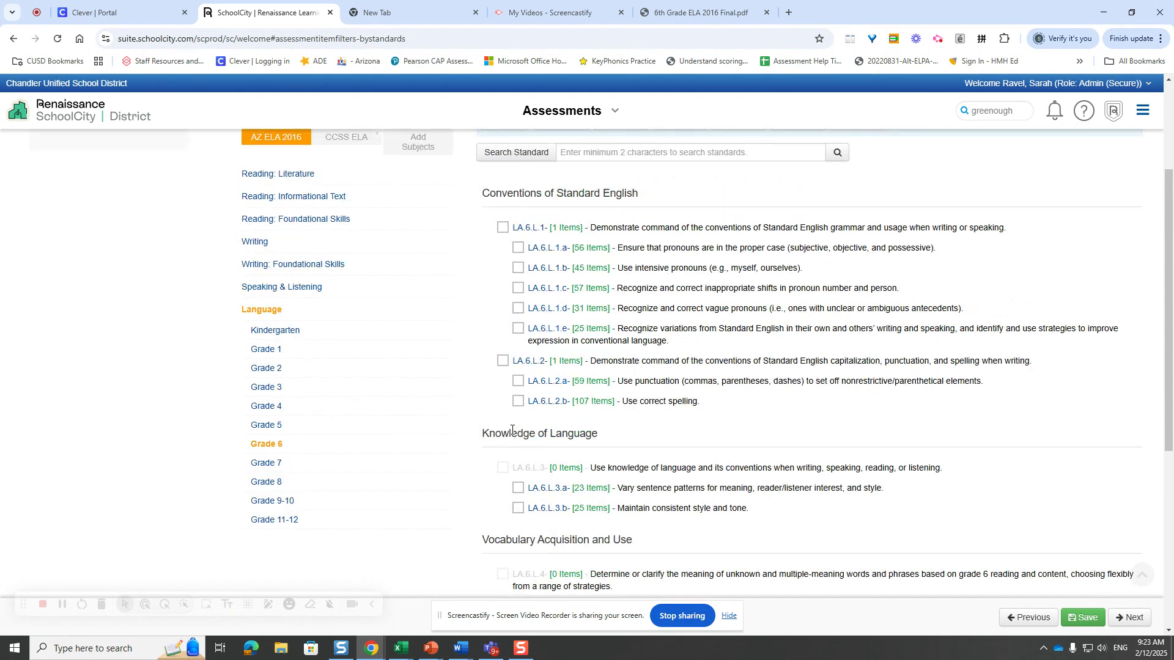
click(517, 381)
click(514, 403)
scroll(440, 379, up, 3)
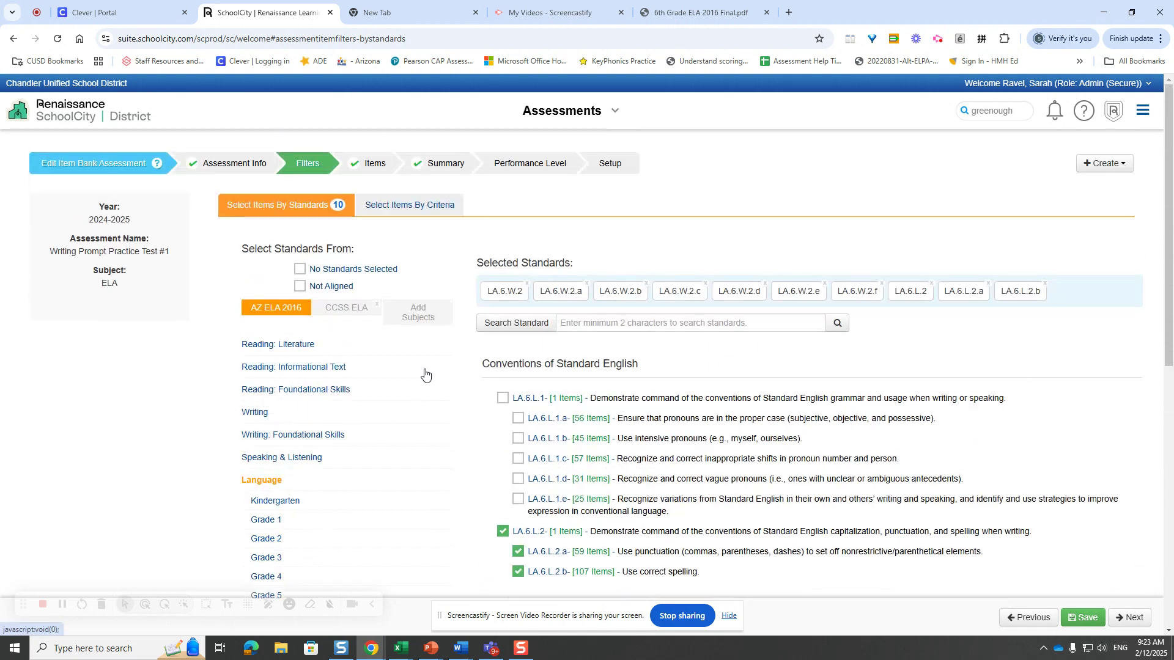
Show the filters for the assessment's items, add the Item Types filter and advance through its types to WP.
click(371, 169)
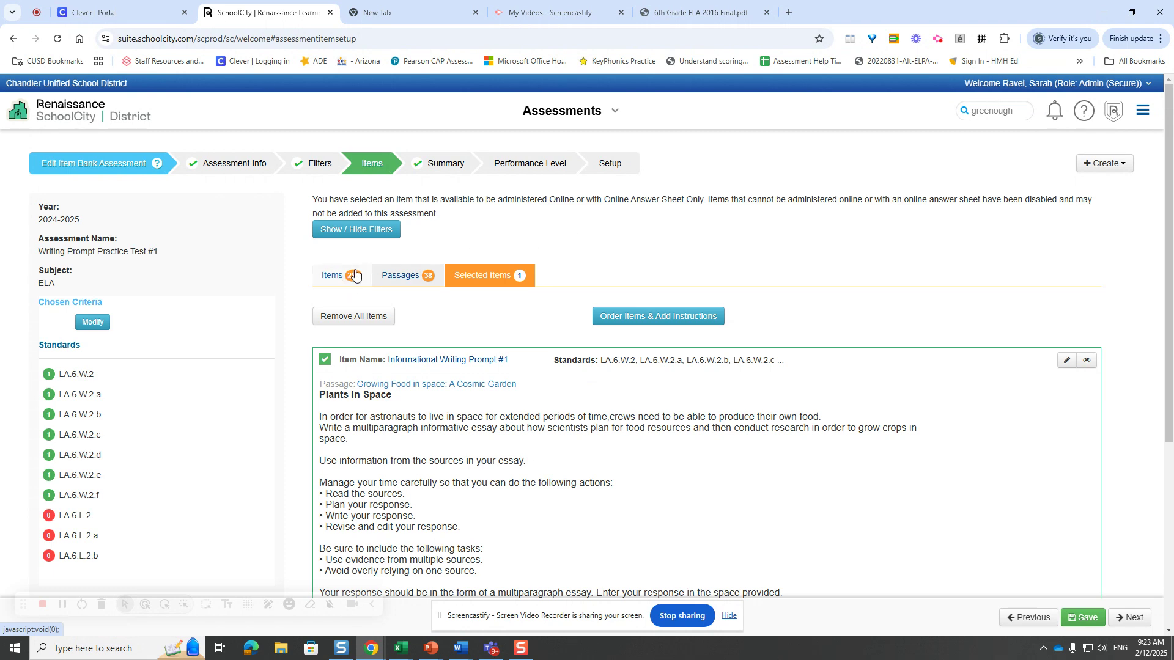
click(368, 236)
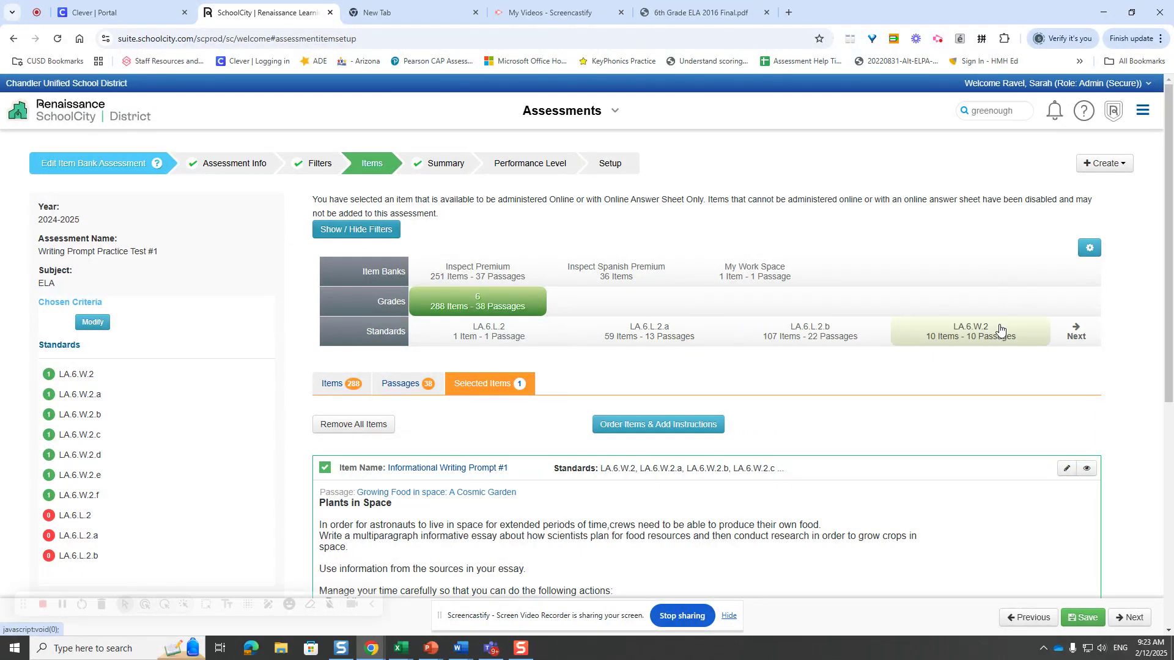
click(1090, 249)
click(879, 293)
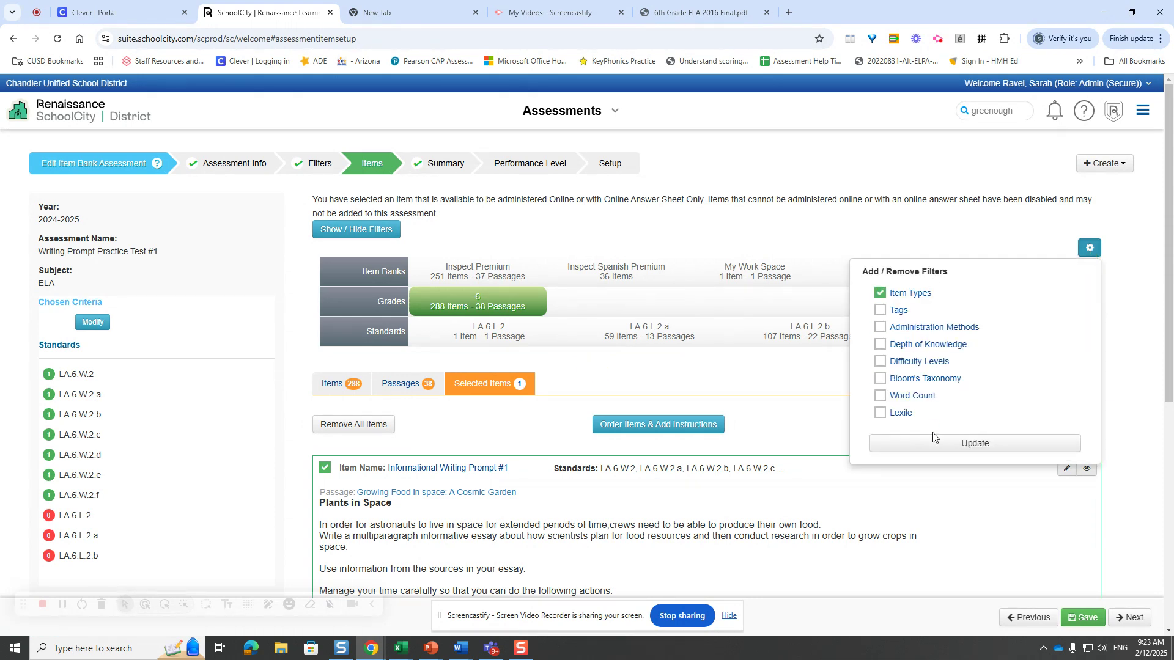
click(935, 448)
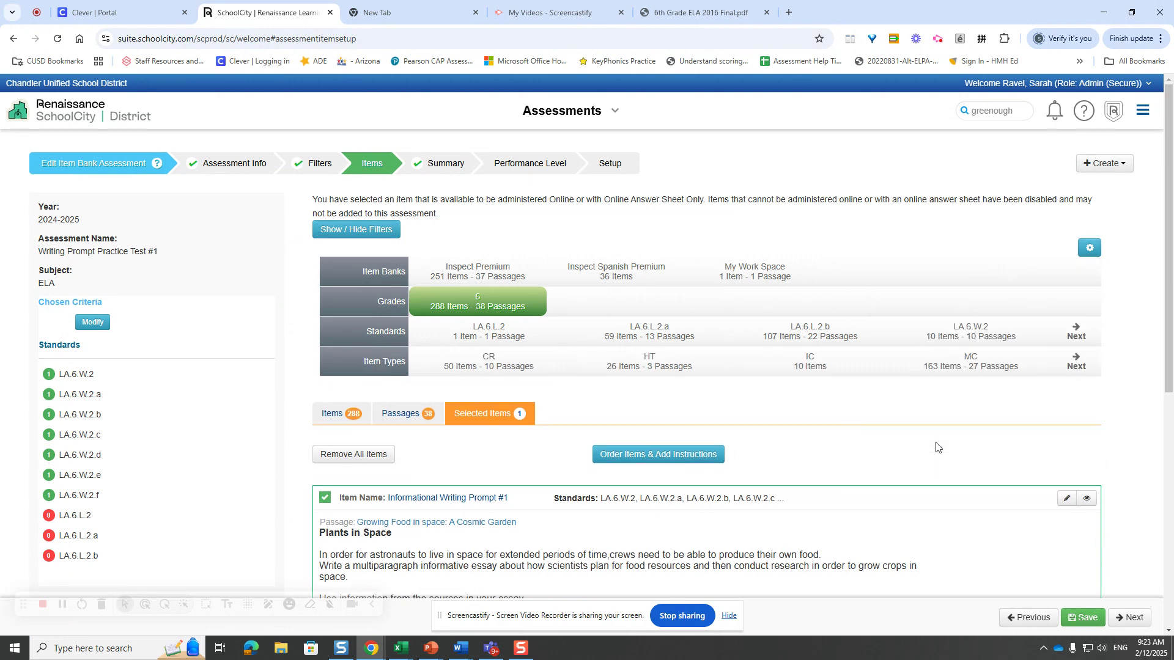
click(1075, 364)
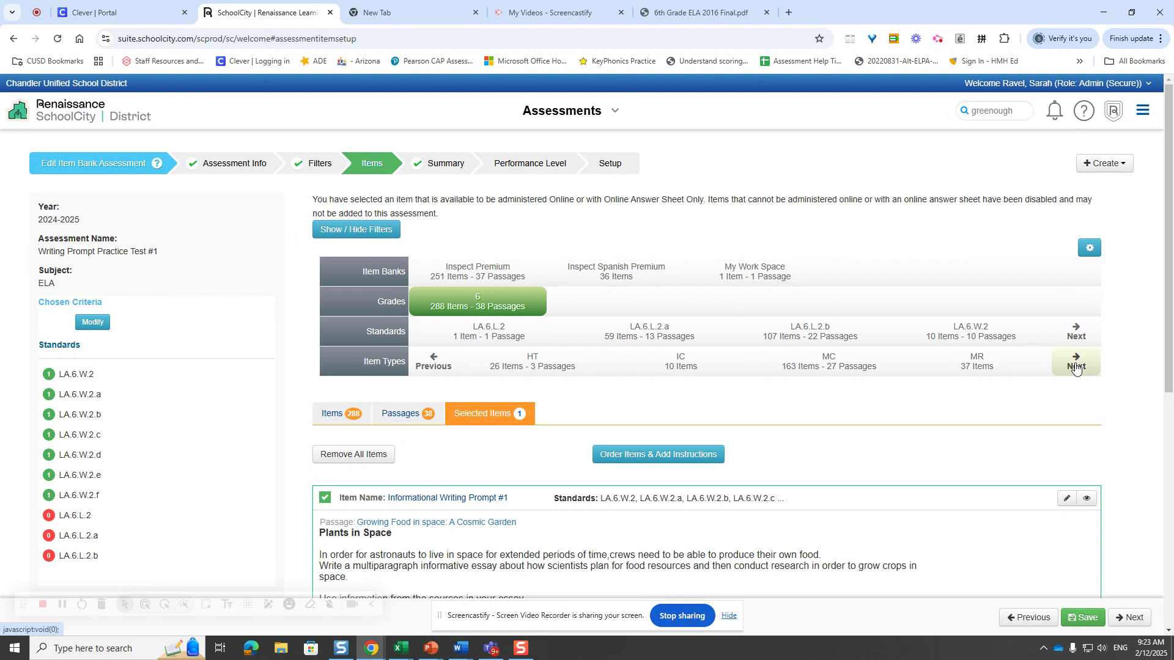
click(1076, 365)
click(1076, 364)
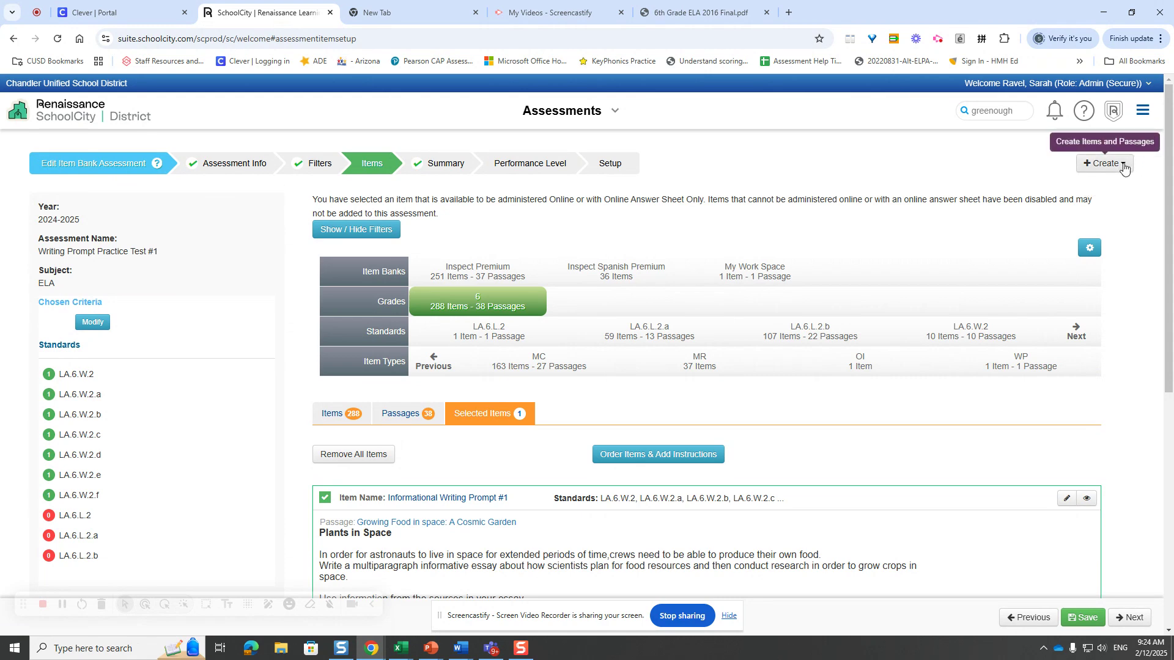
Create a new passage named "Space Farming: Growing Our Way to the Stars" for grade 6 with the topic "Informational Essay".
click(1122, 164)
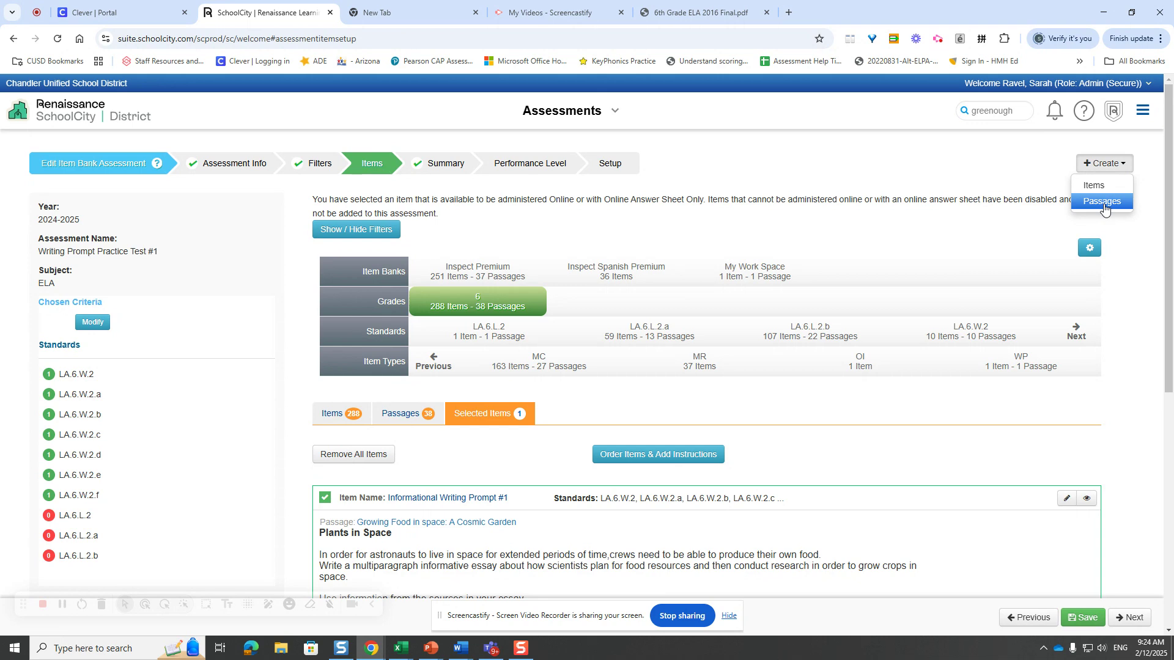
click(1104, 208)
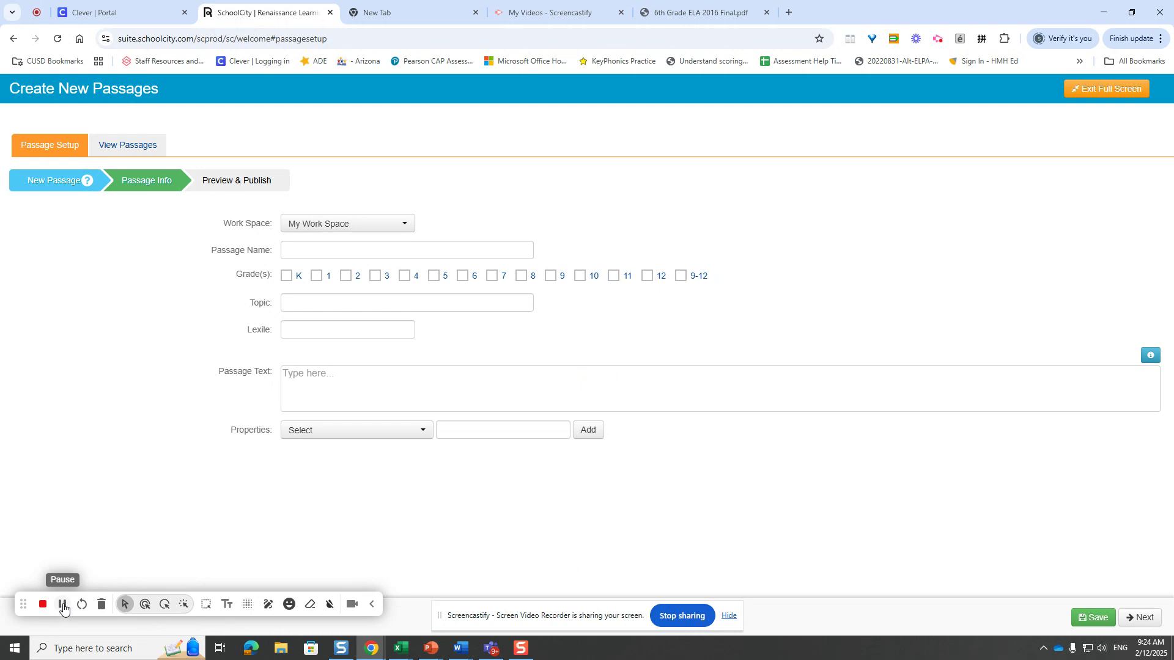
click(63, 607)
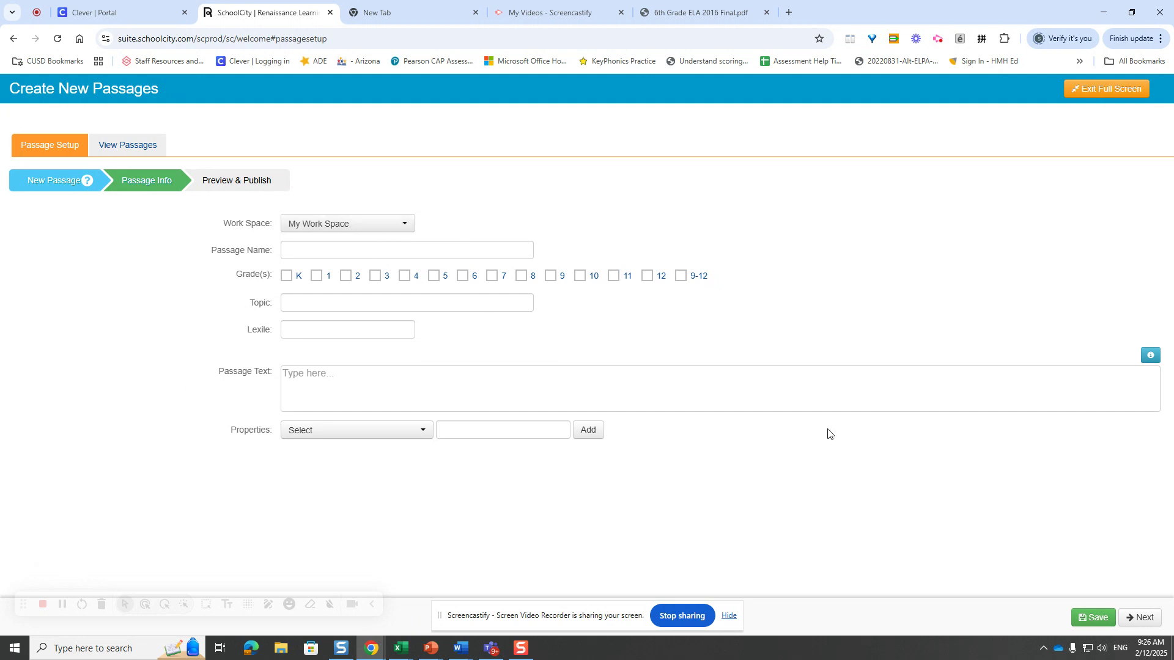
click(340, 247)
text(Sp)
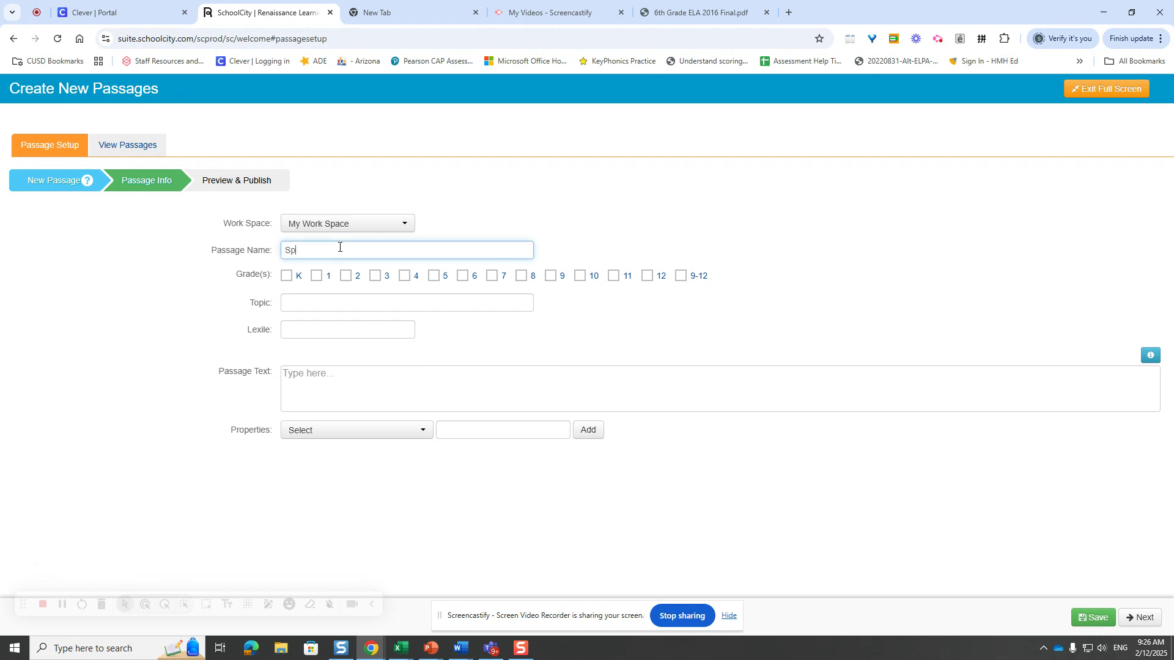
text(ace Farming: Growing Our Way to the Stars)
click(464, 278)
click(449, 306)
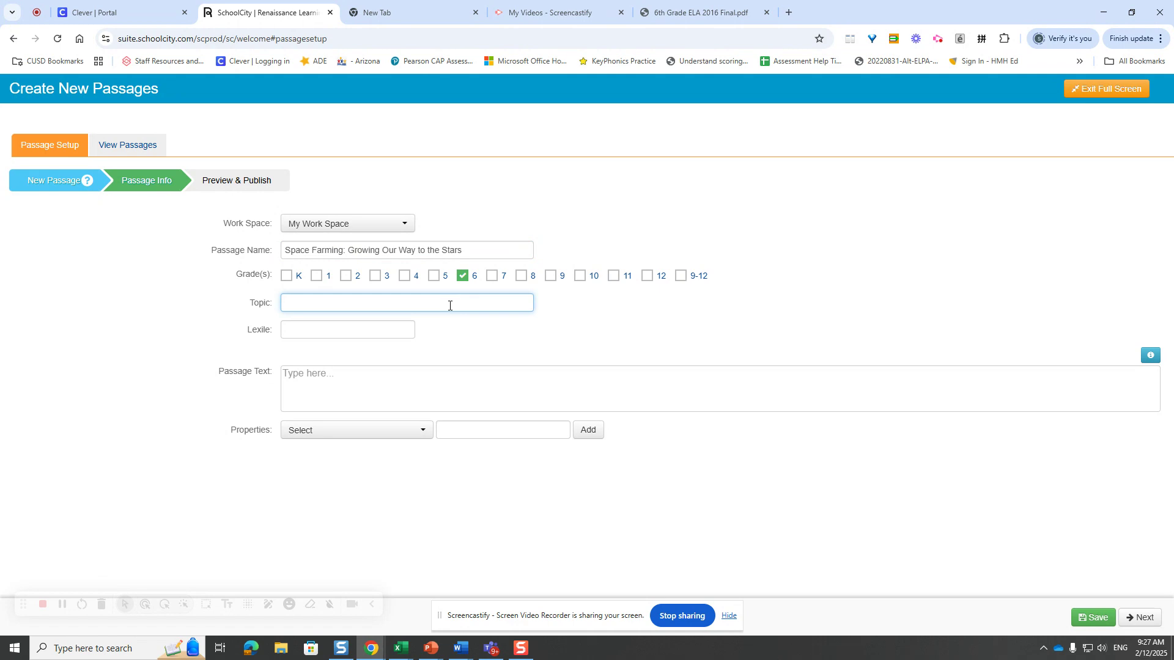
text(Informational Essay)
Paste the copied Space Farming article as the passage text and save the passage.
click(411, 385)
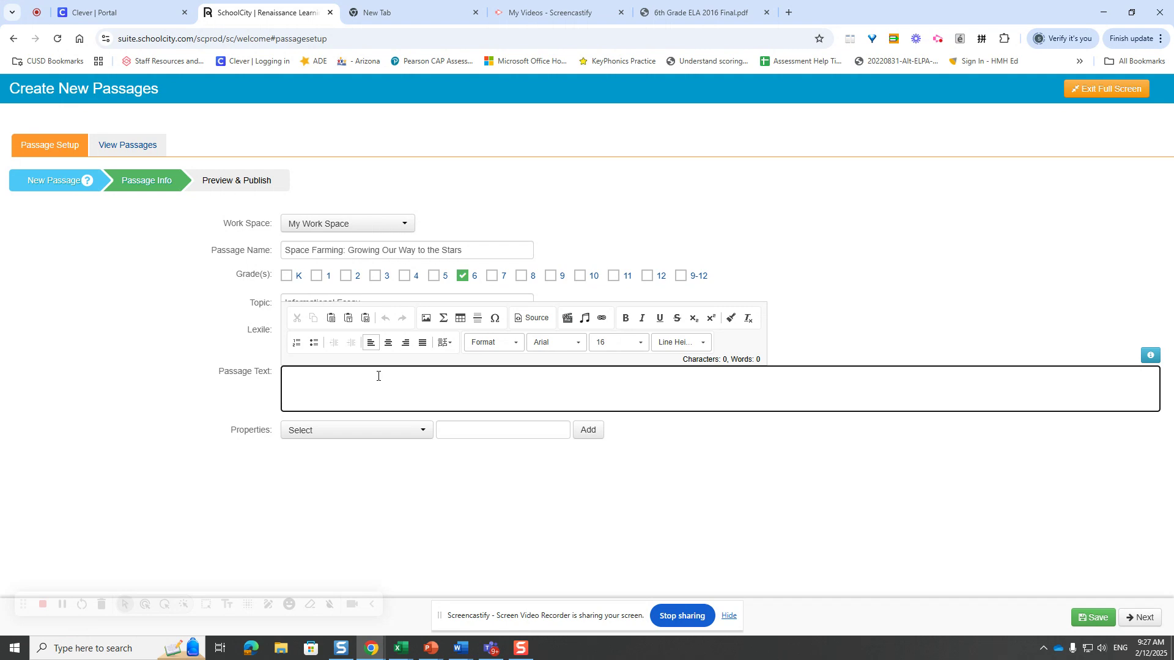
key(ctrl+v)
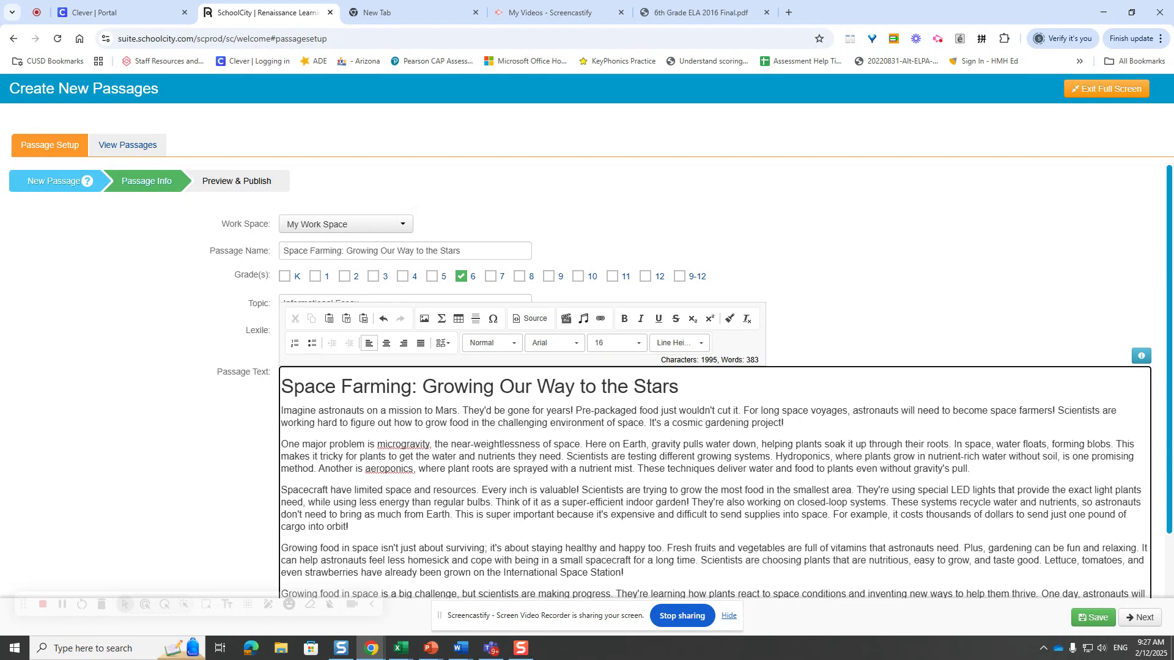
scroll(626, 471, down, 2)
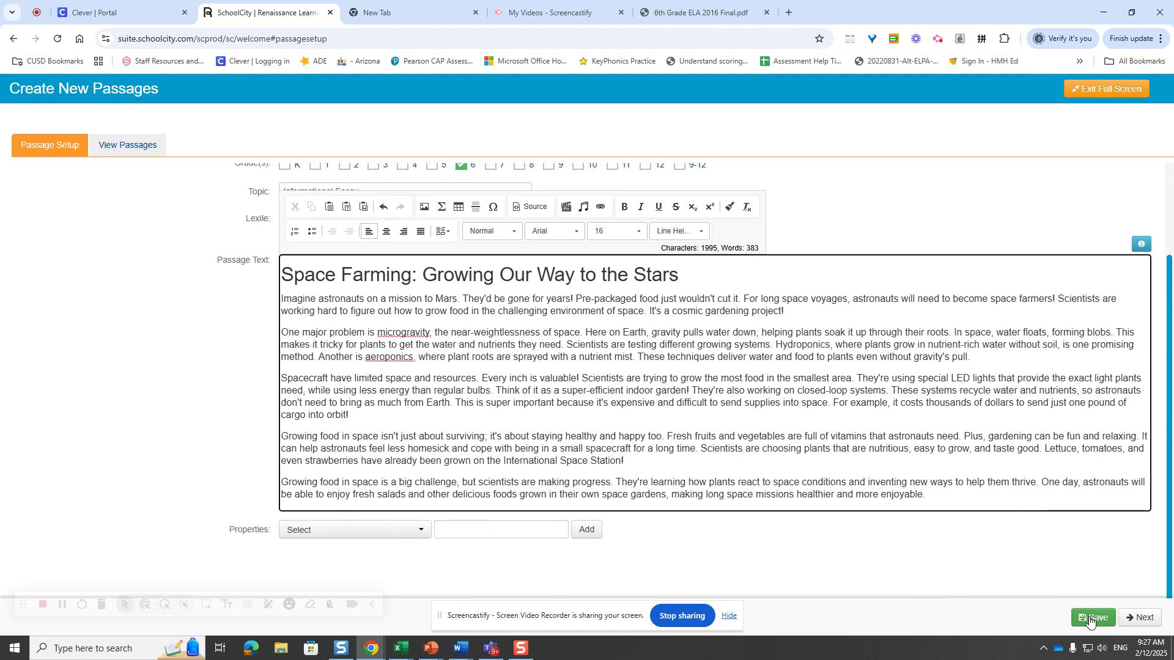
click(385, 530)
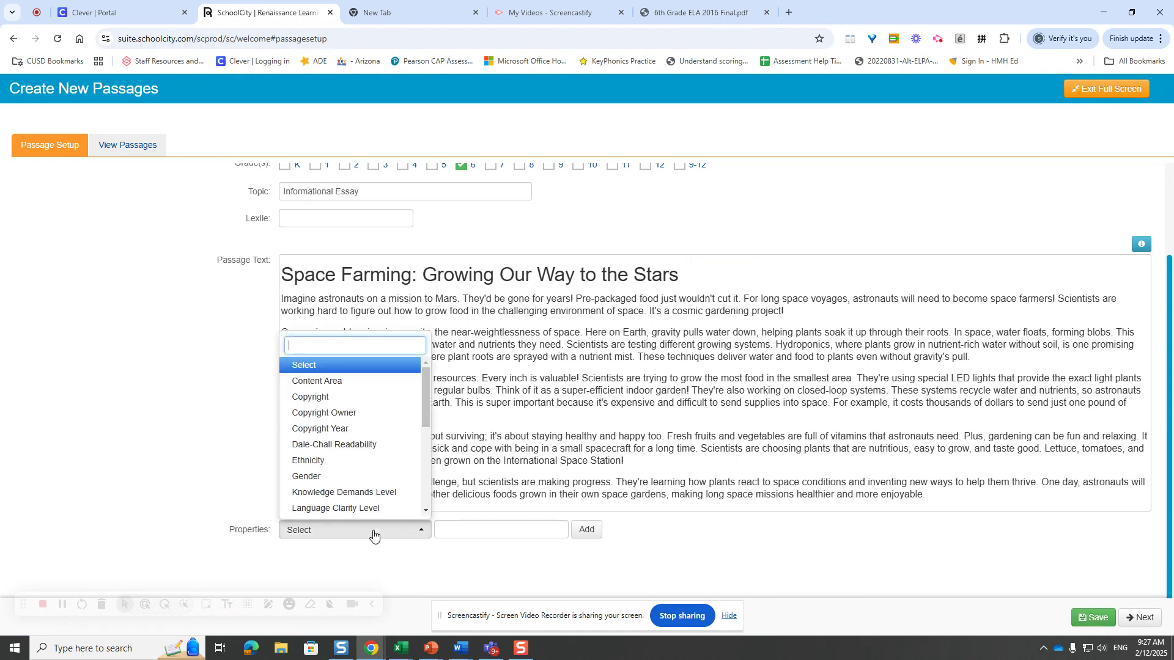
click(769, 547)
click(1093, 617)
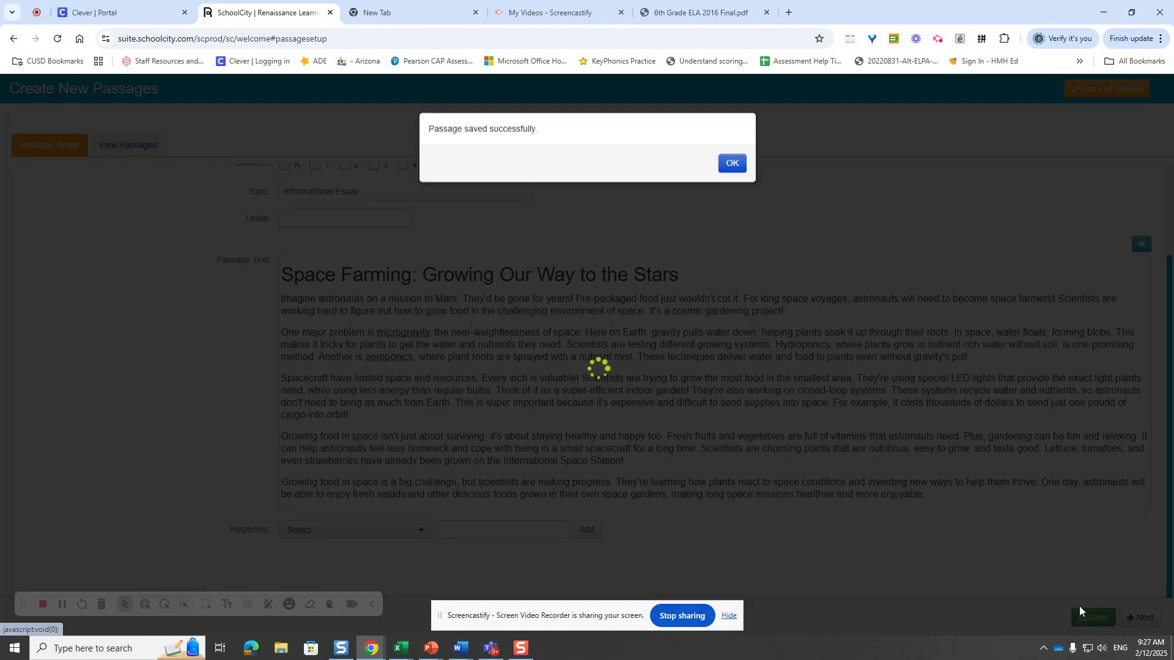
click(731, 156)
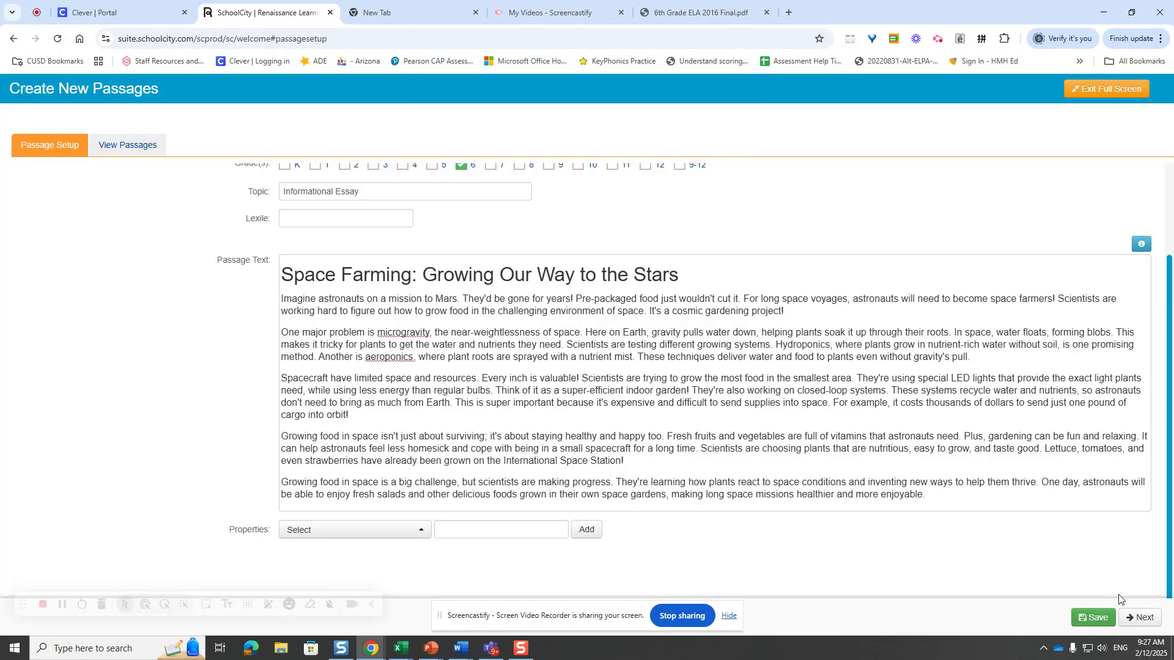
Preview the Space Farming passage, publish it to the My Work Space item bank and return to the assessment.
click(1131, 618)
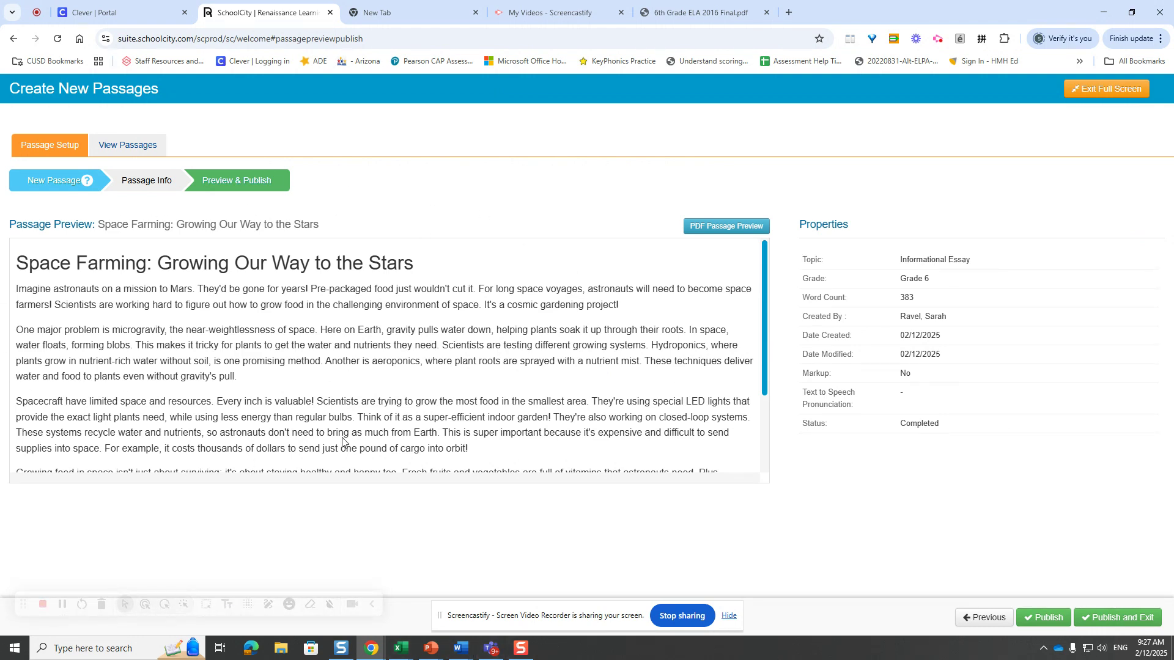
click(1137, 624)
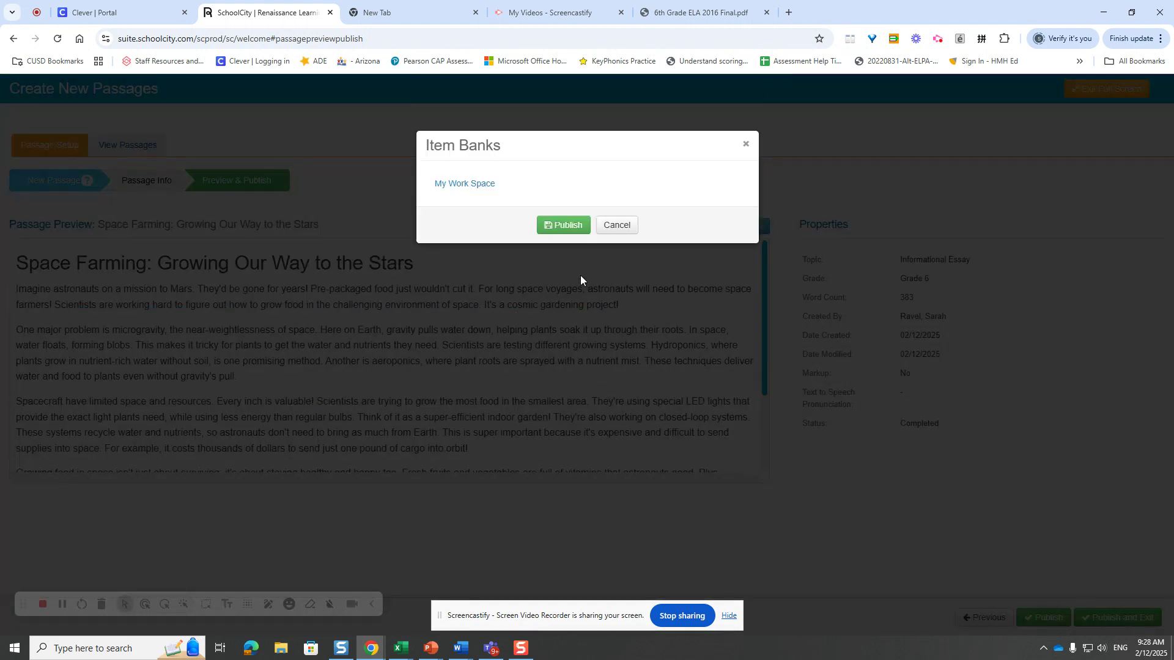
click(438, 186)
click(561, 226)
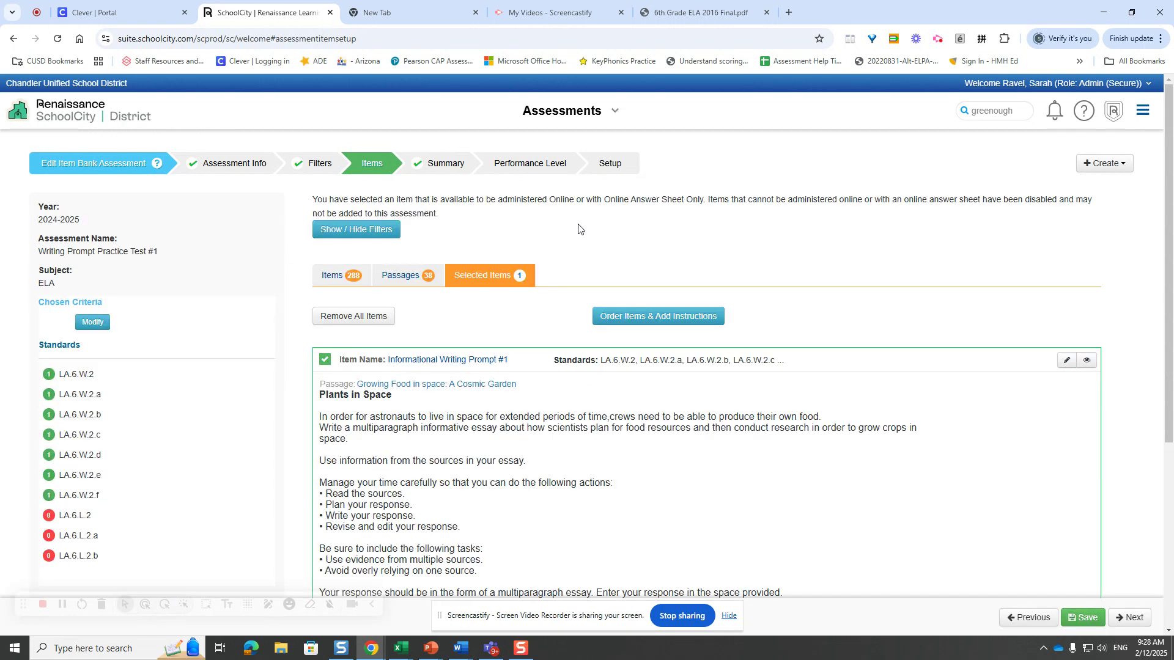
click(1116, 166)
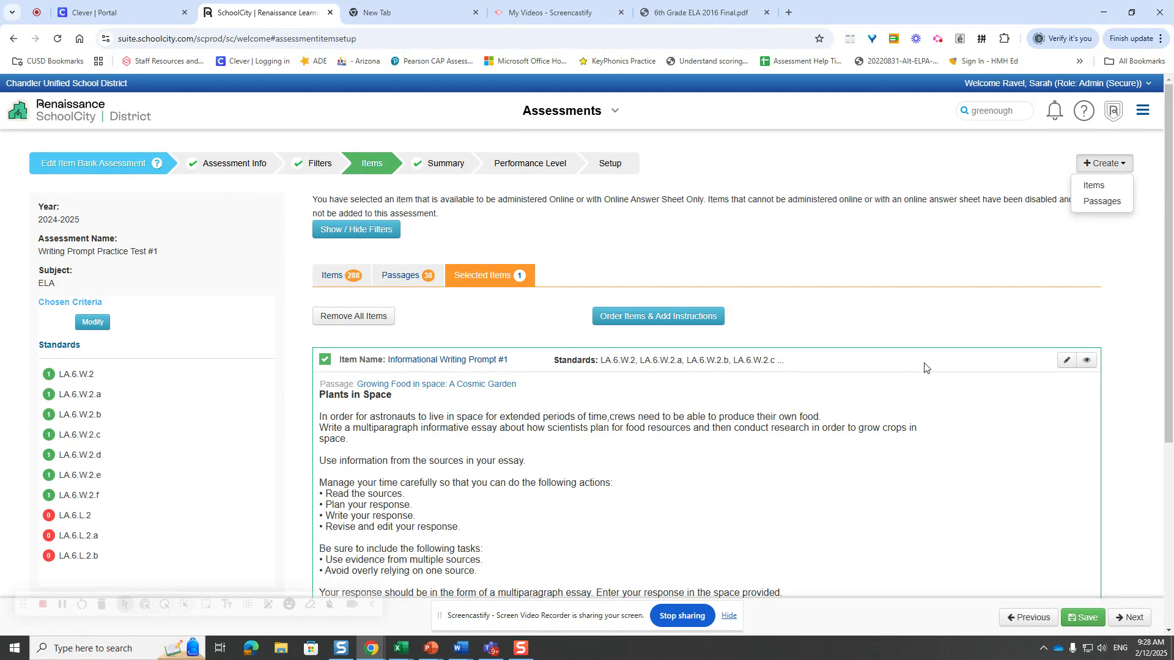
click(1064, 362)
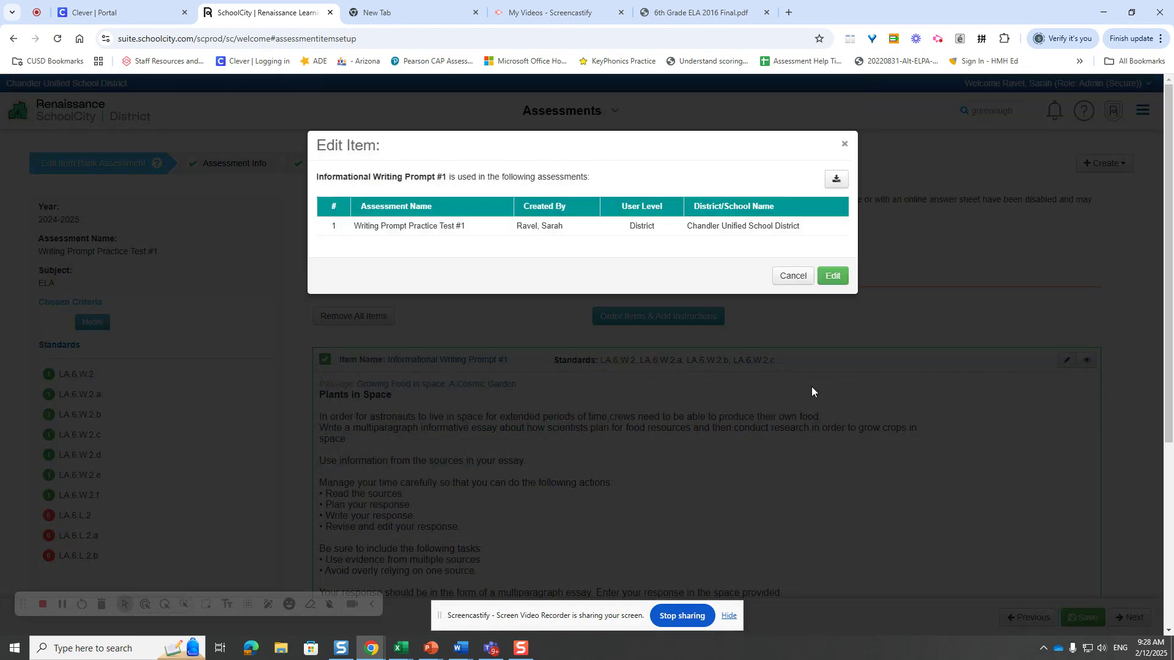
click(845, 144)
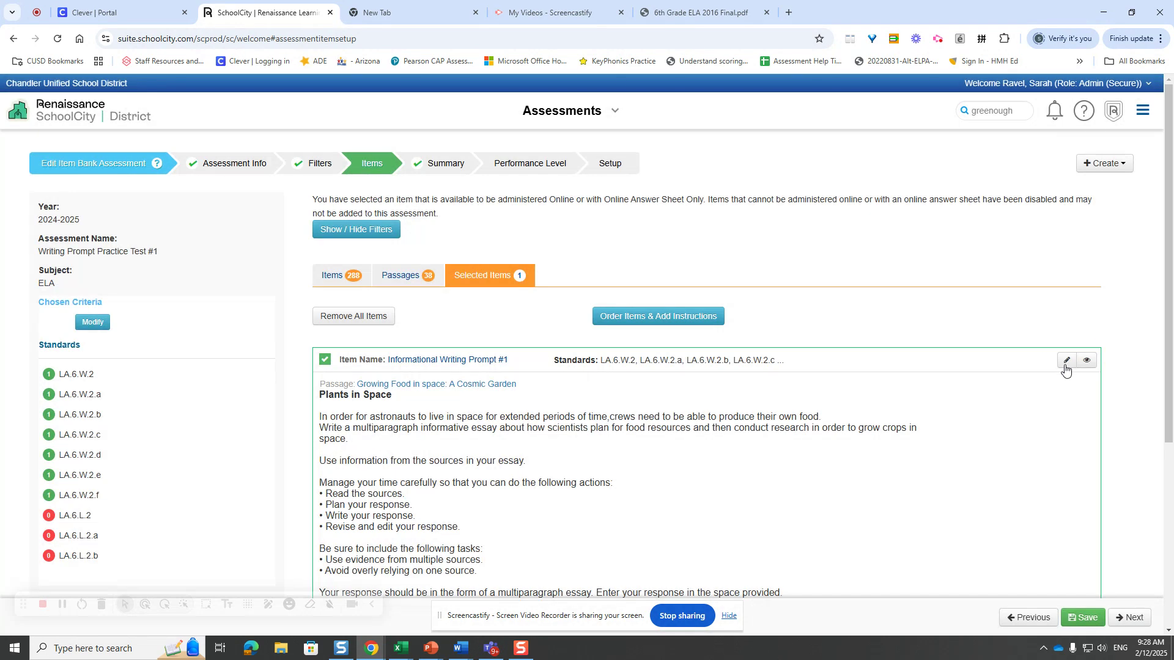
click(1105, 163)
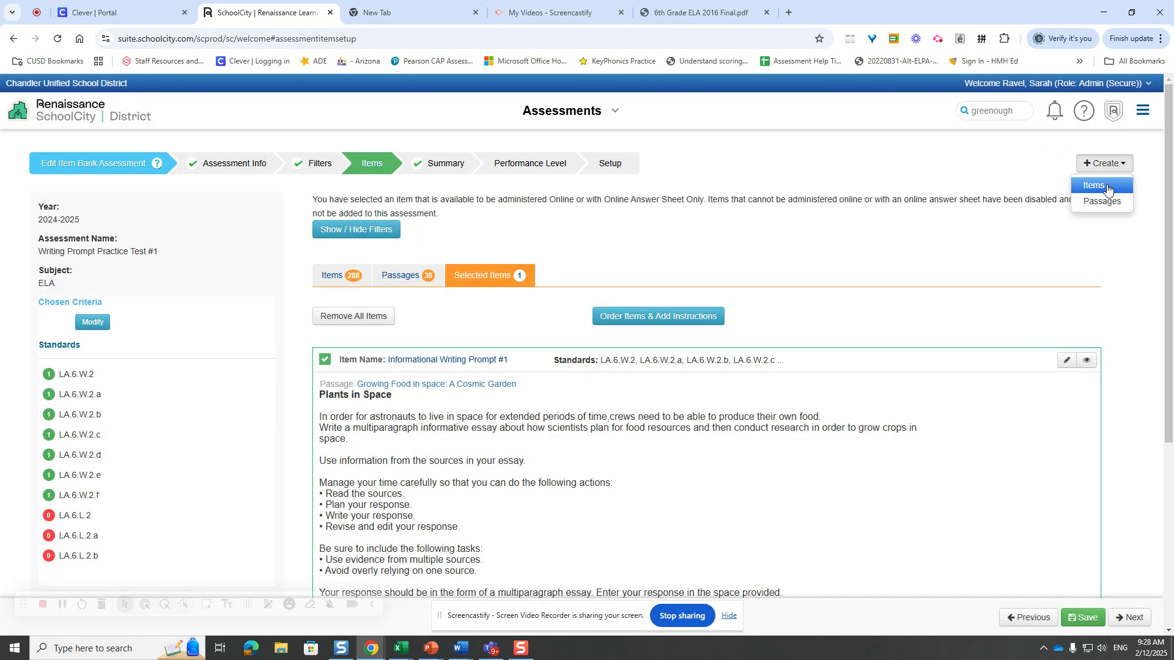
Open the item Informational Writing Prompt #1 for editing with the Replace Item edit type and Keep Item Statistics set to Yes.
click(1063, 362)
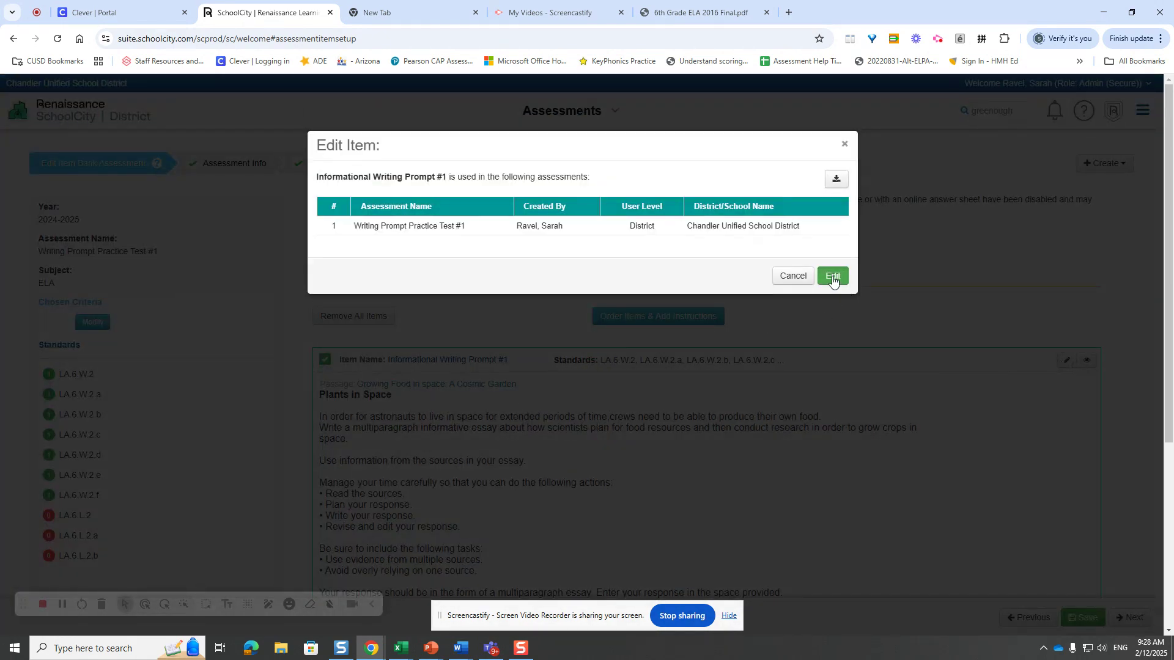
click(833, 277)
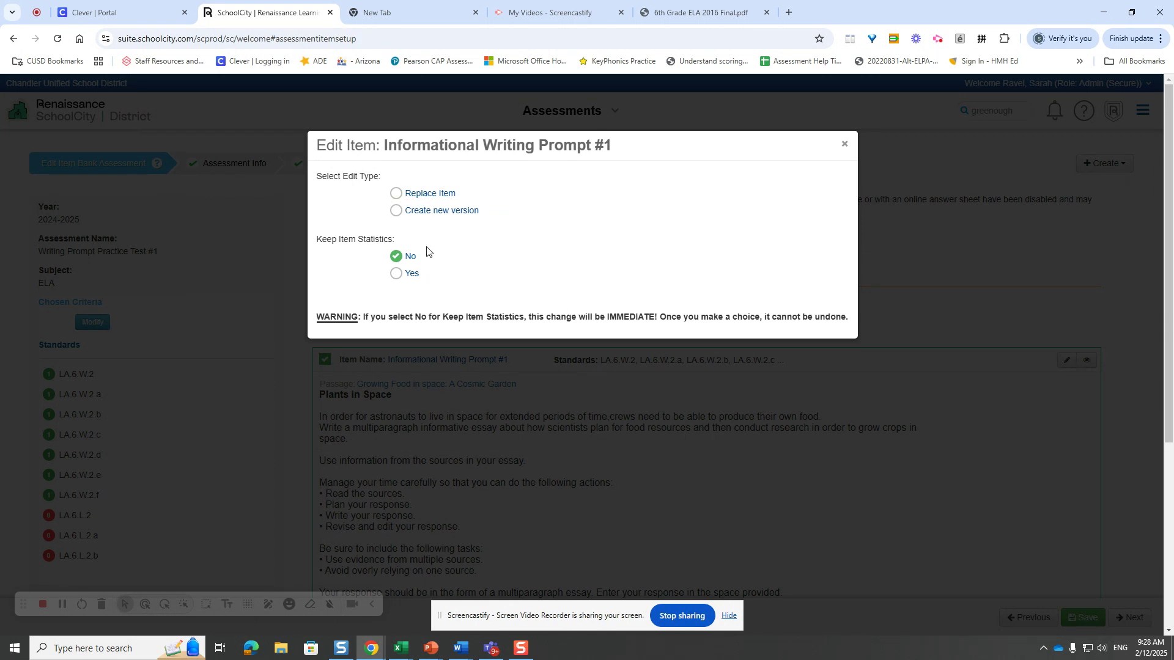
click(415, 193)
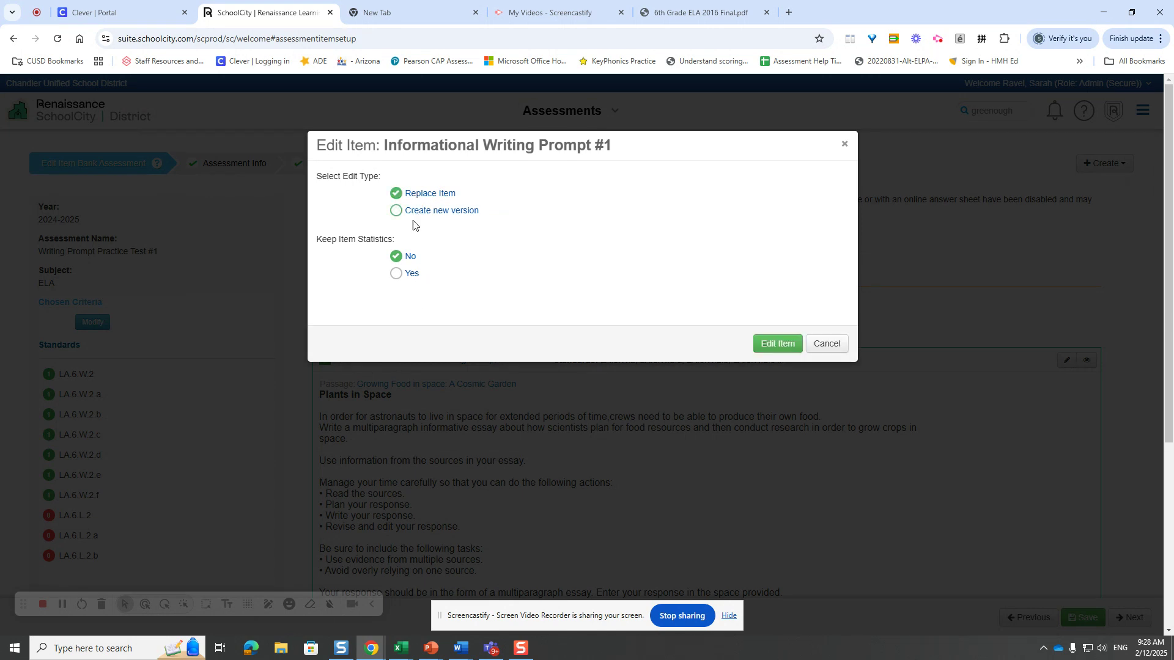
click(398, 276)
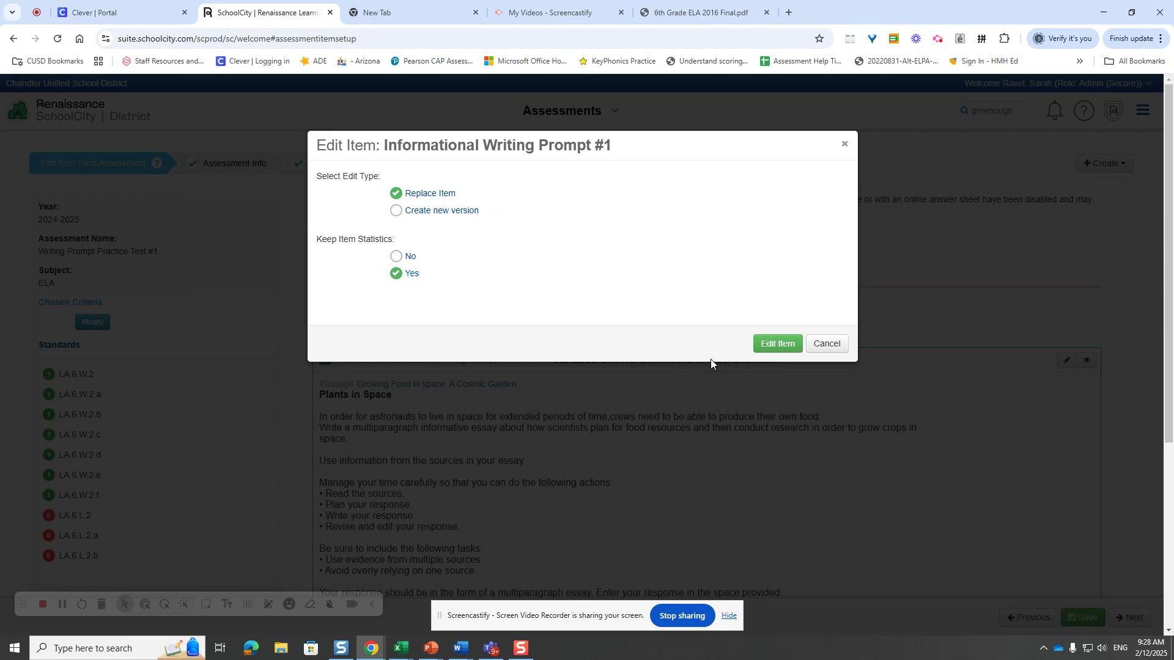
click(779, 345)
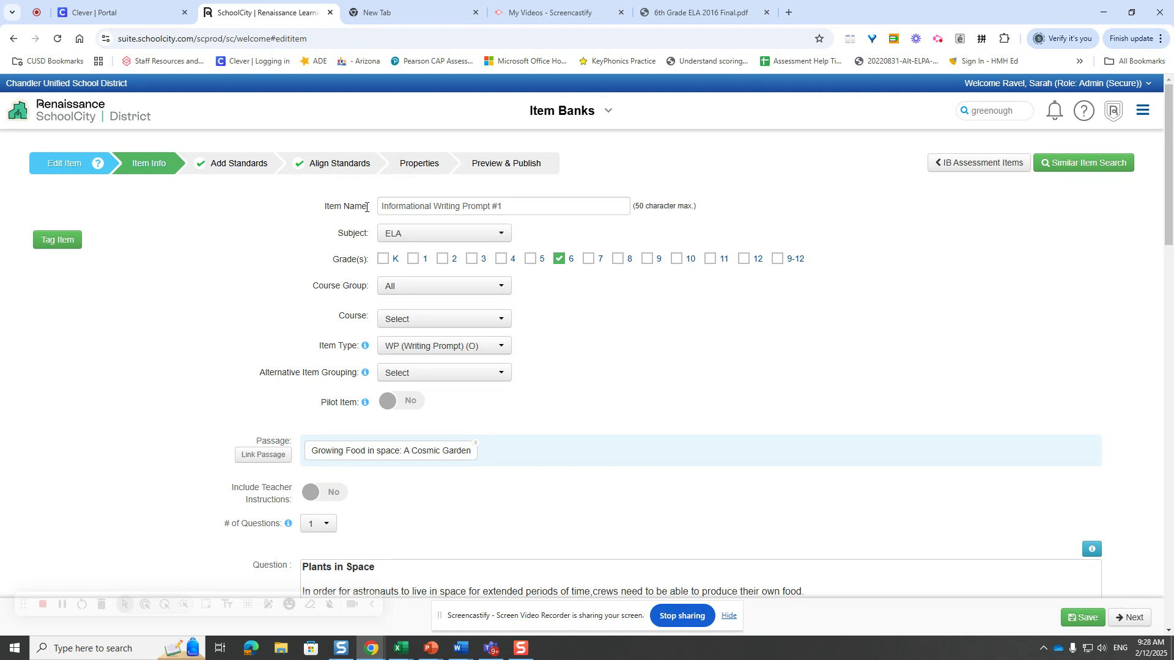
Check the item's subject options, keeping ELA, and look through the available item types without changing the Writing Prompt type.
click(393, 234)
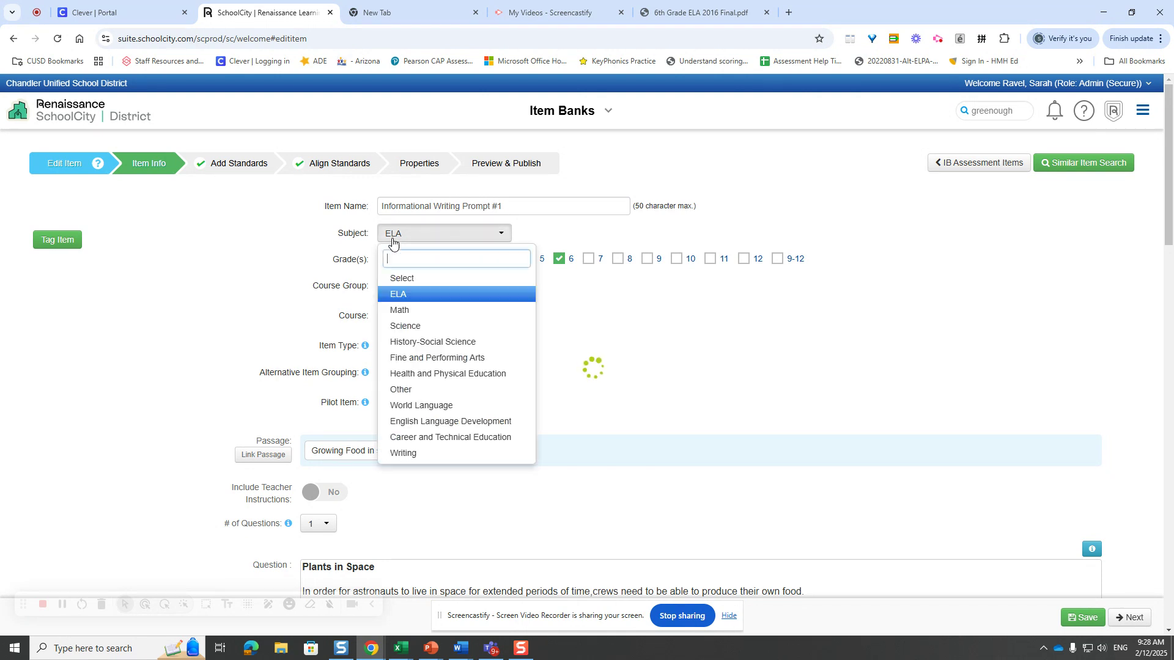
click(401, 296)
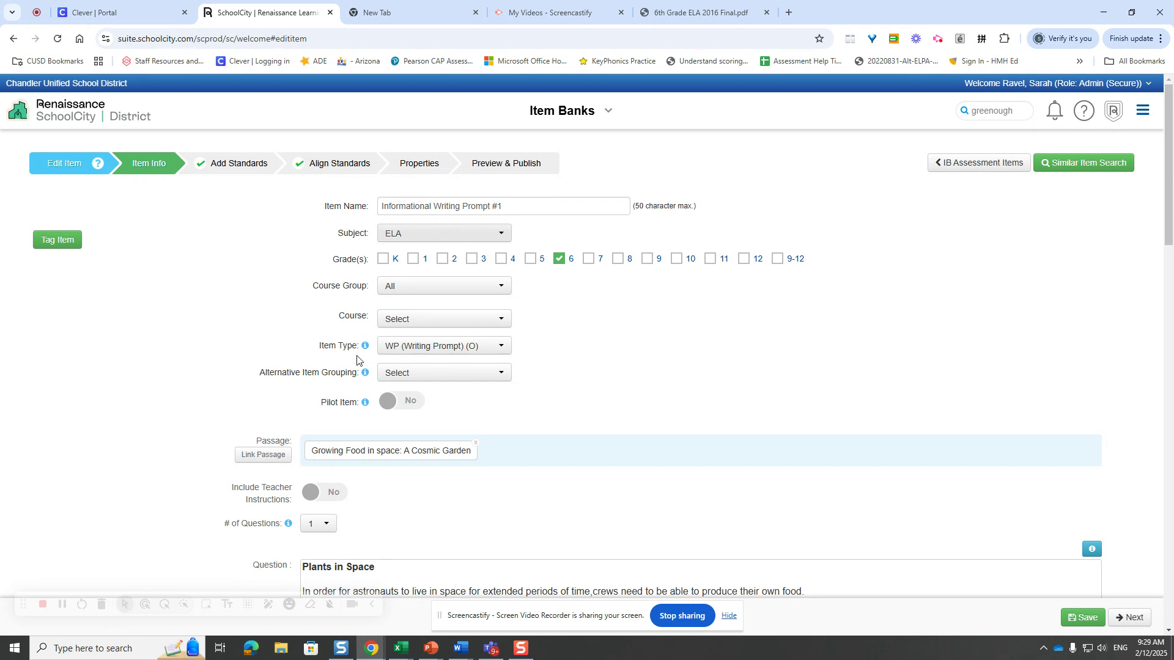
click(402, 349)
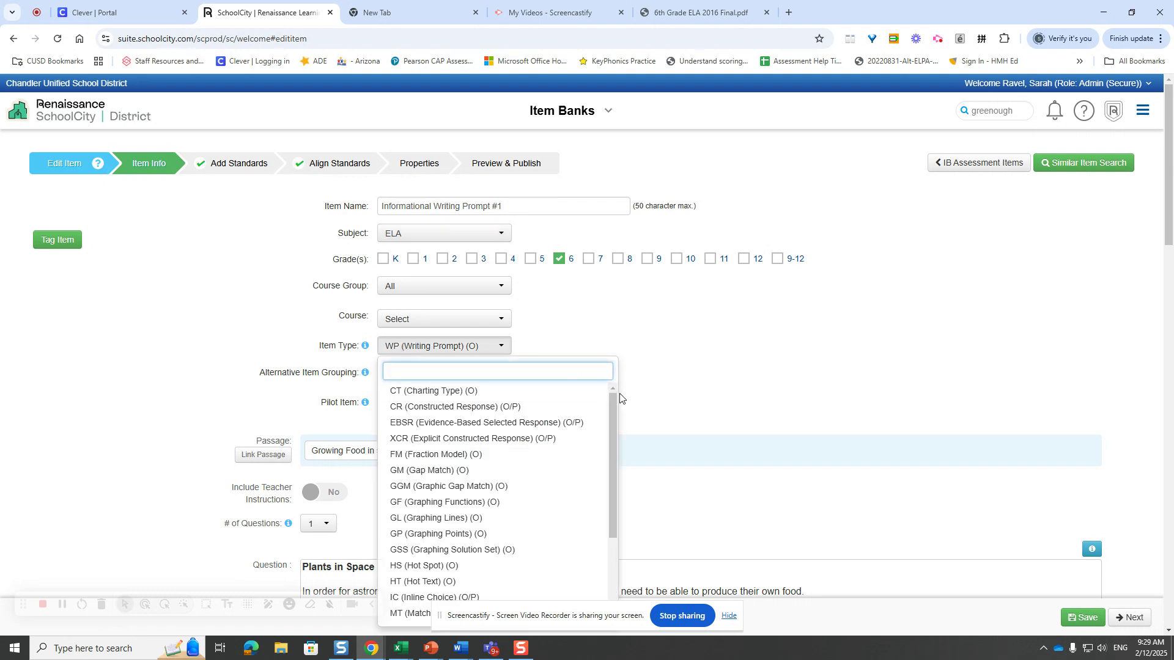
scroll(609, 447, down, 1)
scroll(609, 446, down, 2)
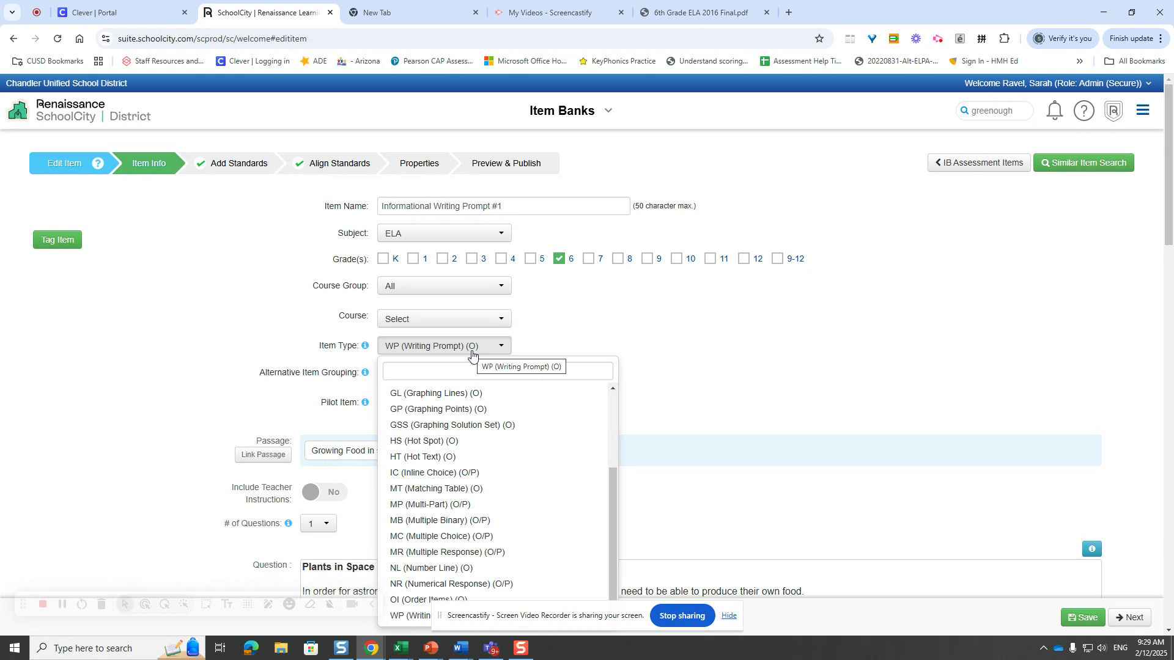
click(617, 343)
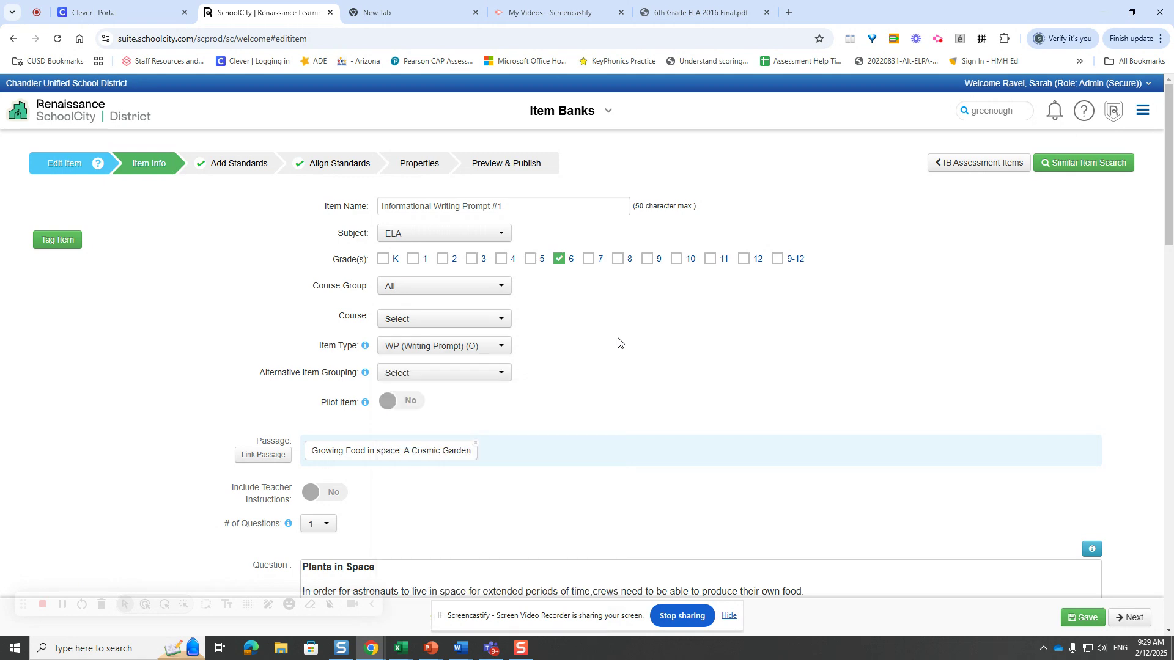
Link the passage "Space Farming: Growing Our Way to the Stars" to the item alongside the already linked passage.
scroll(599, 343, down, 2)
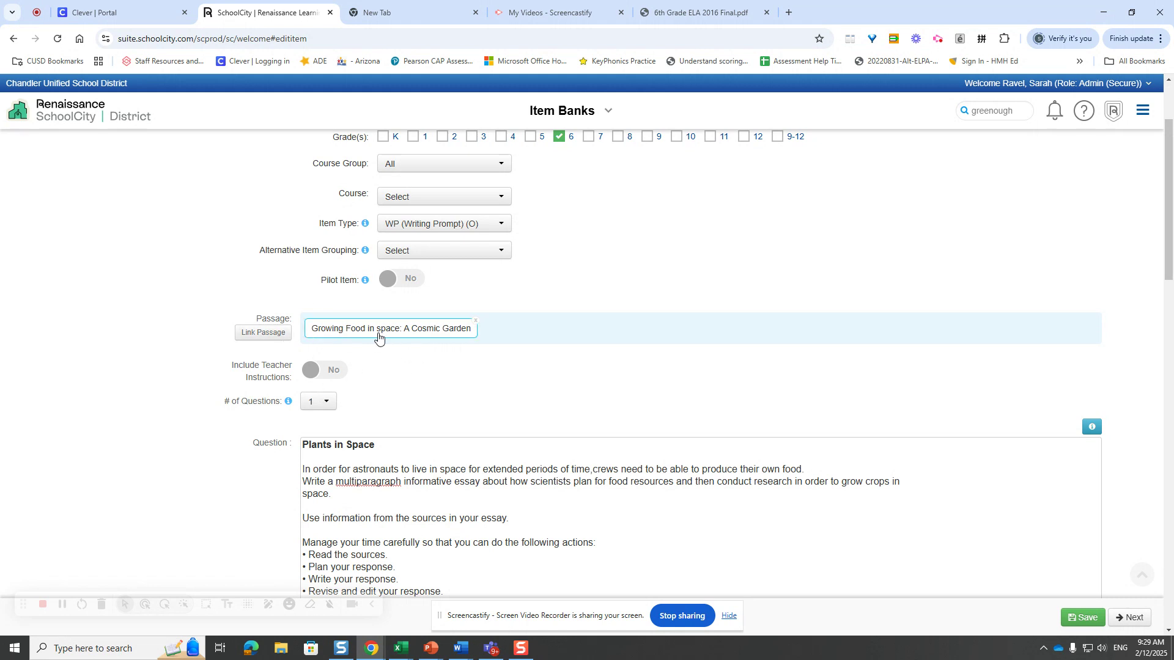
click(249, 333)
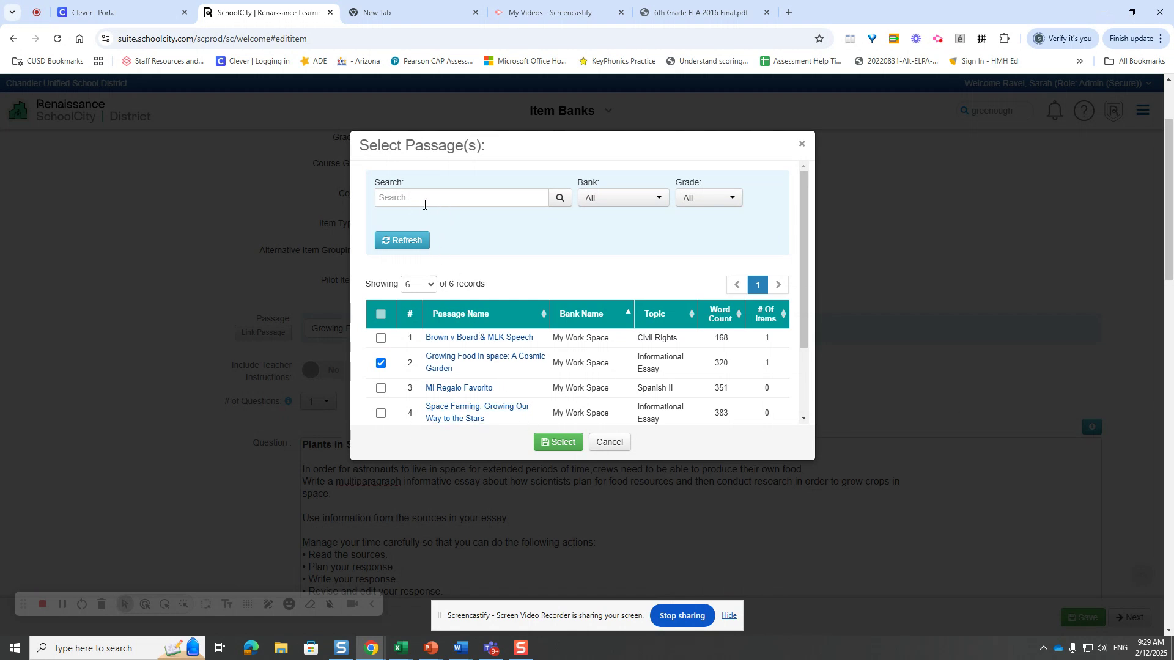
click(380, 414)
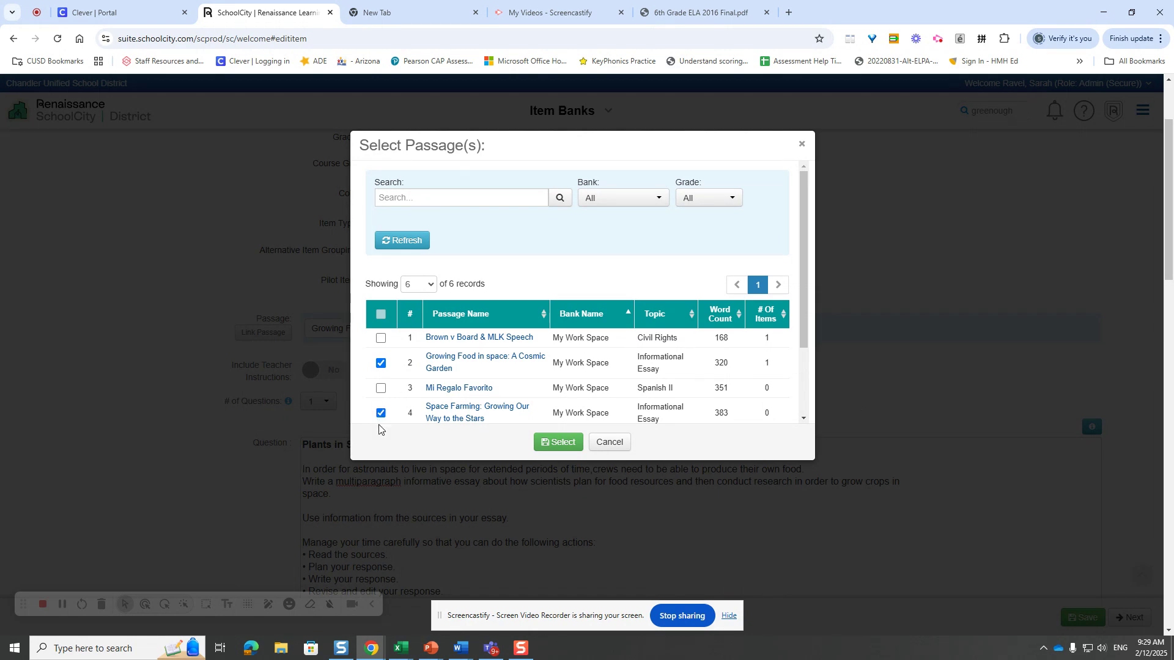
click(555, 443)
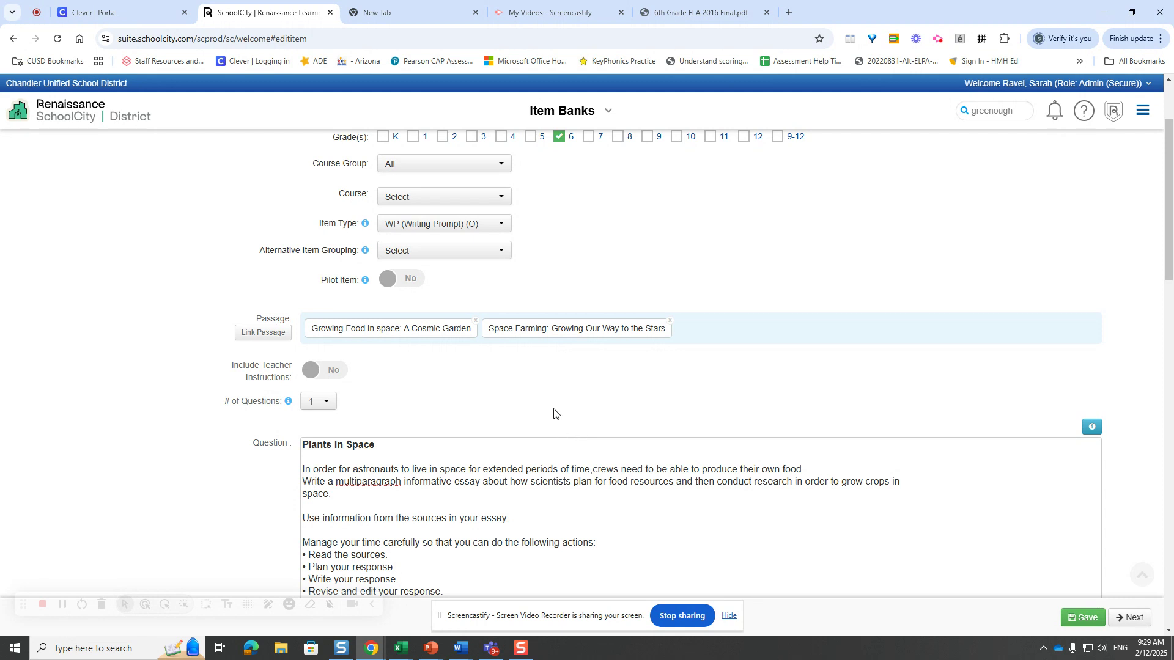
Review the item's linked passages, the "Plants in Space" question text and the response settings below it.
scroll(541, 389, down, 1)
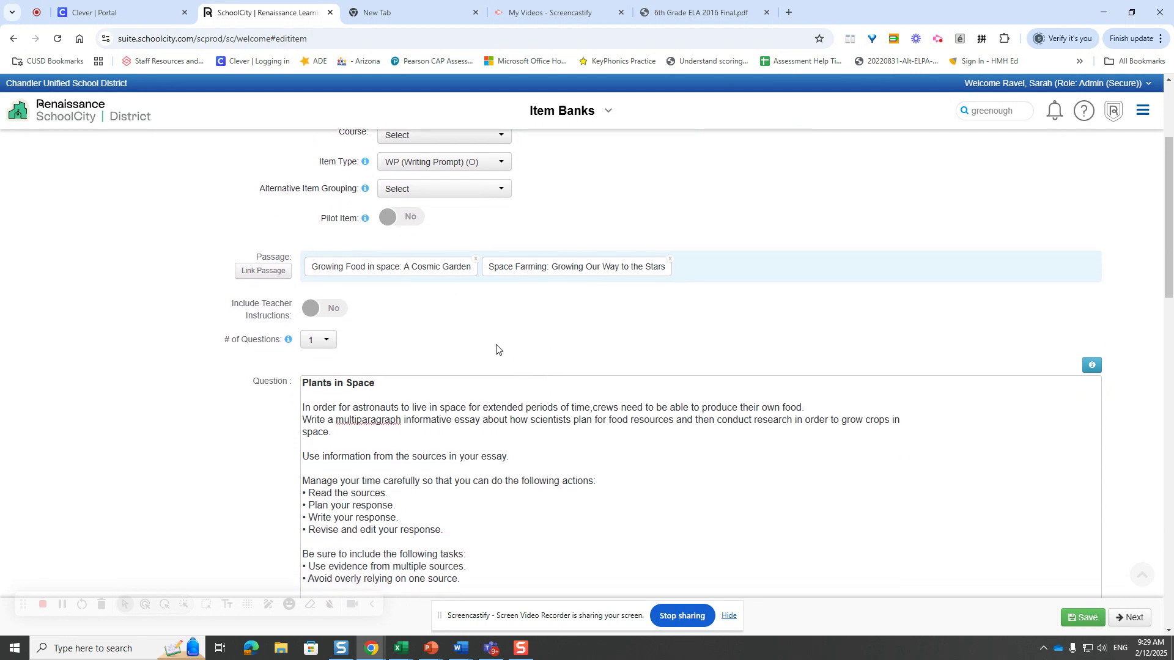
scroll(498, 352, down, 1)
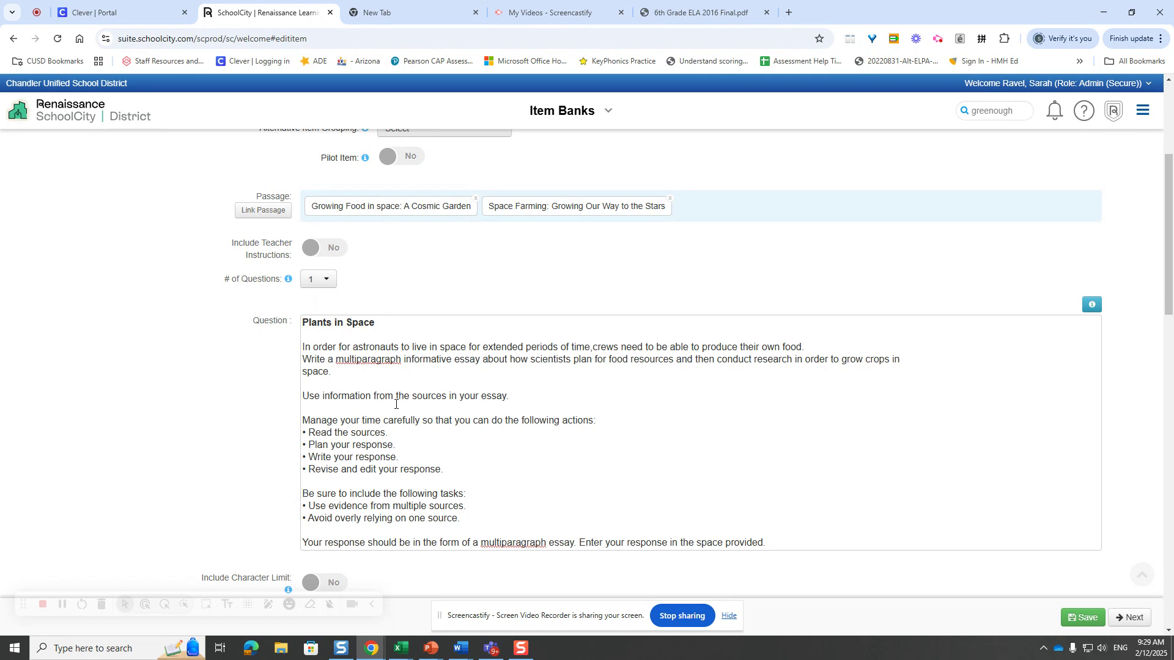
scroll(400, 404, down, 1)
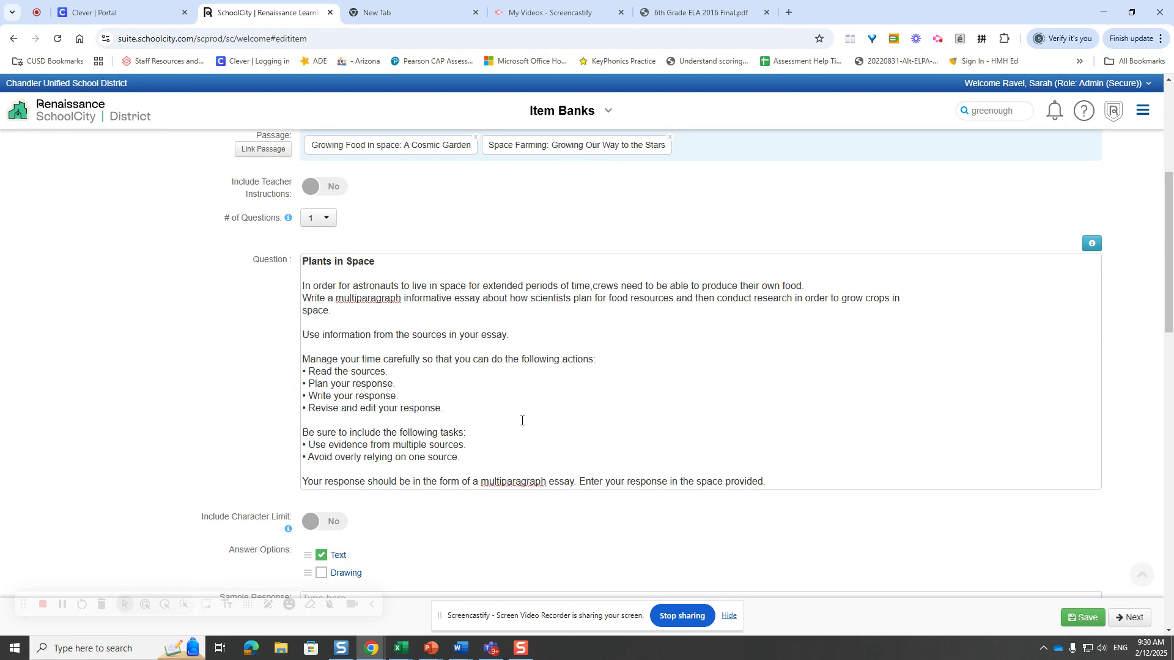
scroll(521, 422, down, 3)
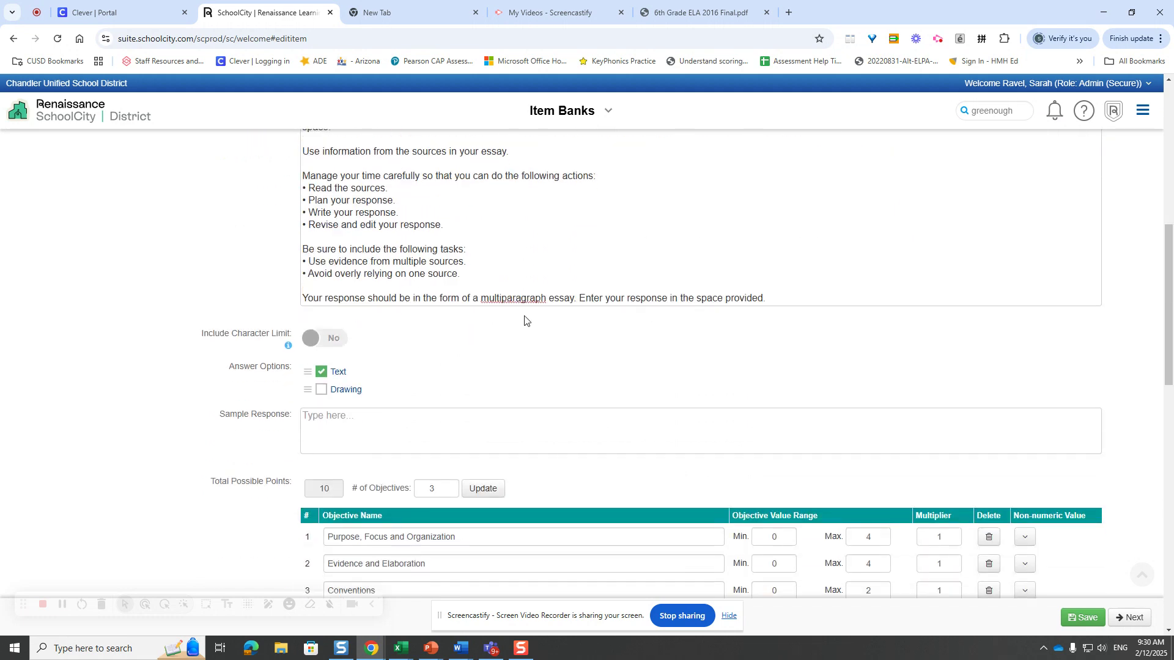
scroll(524, 320, up, 2)
scroll(523, 319, down, 2)
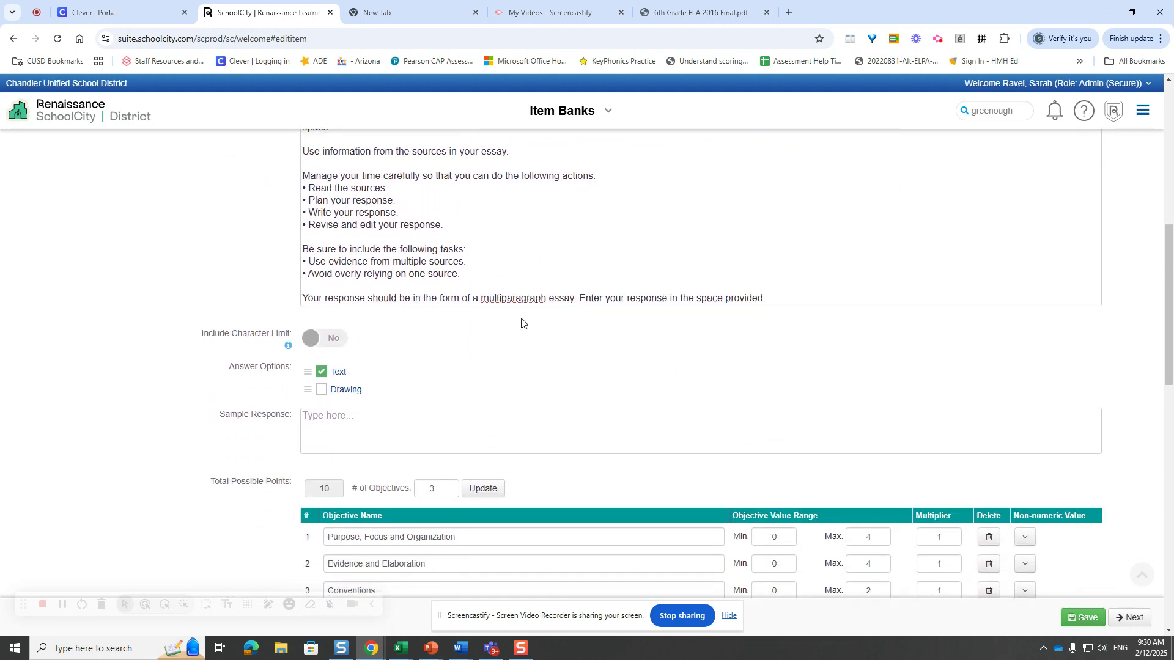
click(321, 348)
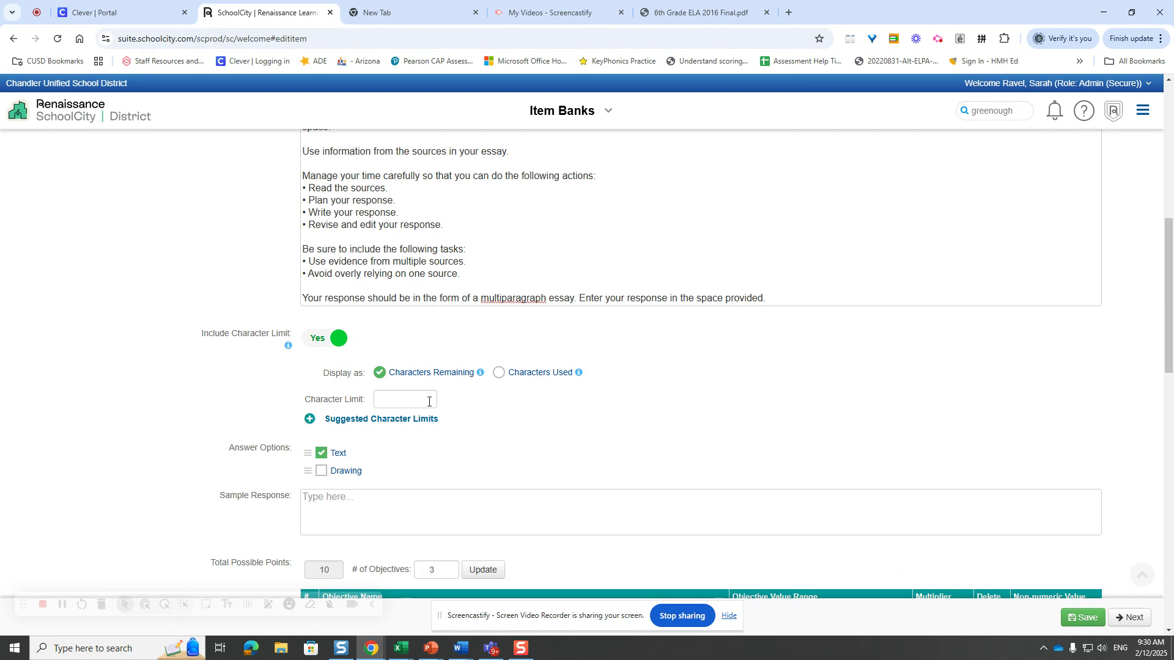
click(321, 340)
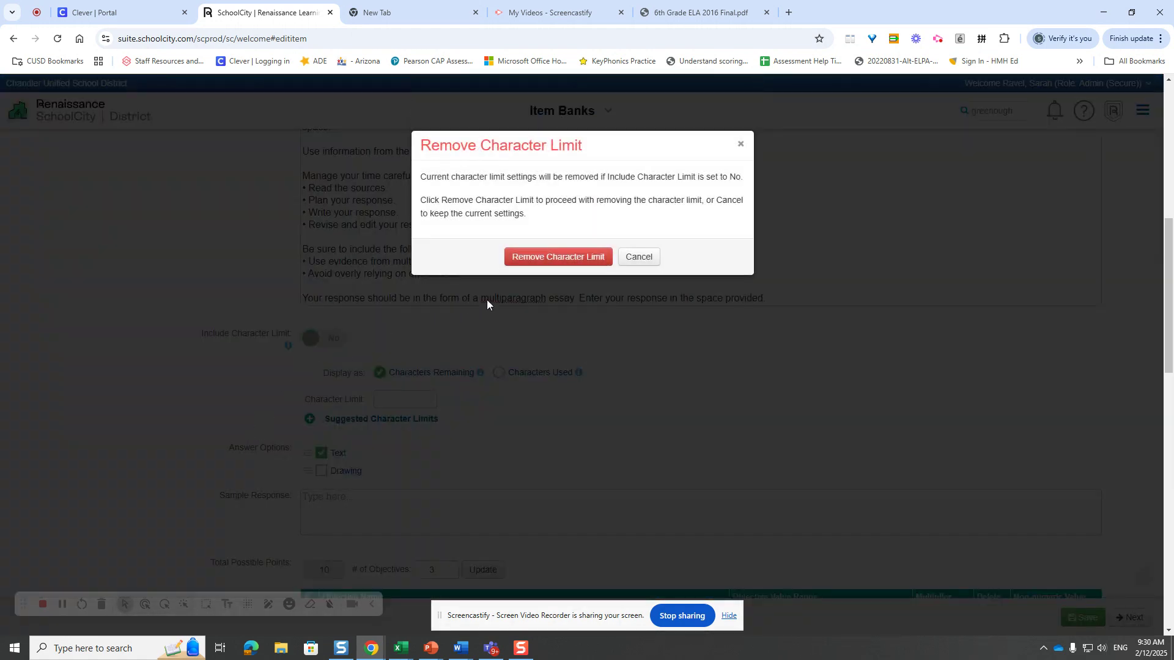
click(529, 256)
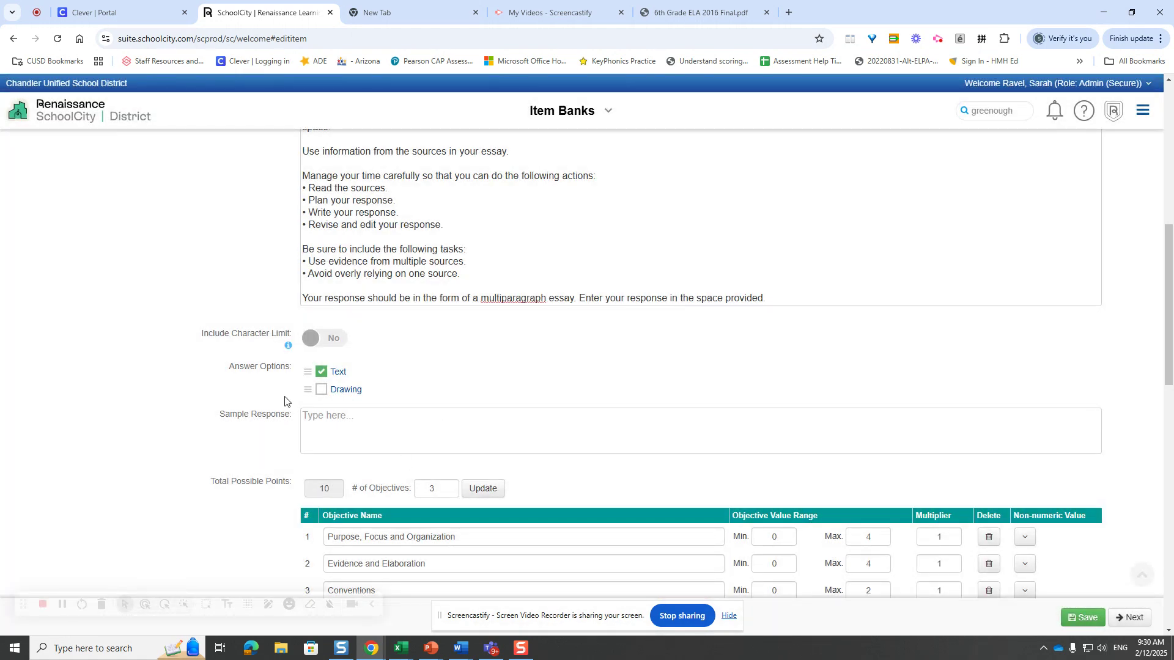
Remove the existing rubric from the item, discarding its selections, and turn Include Rubric back on.
scroll(261, 395, down, 2)
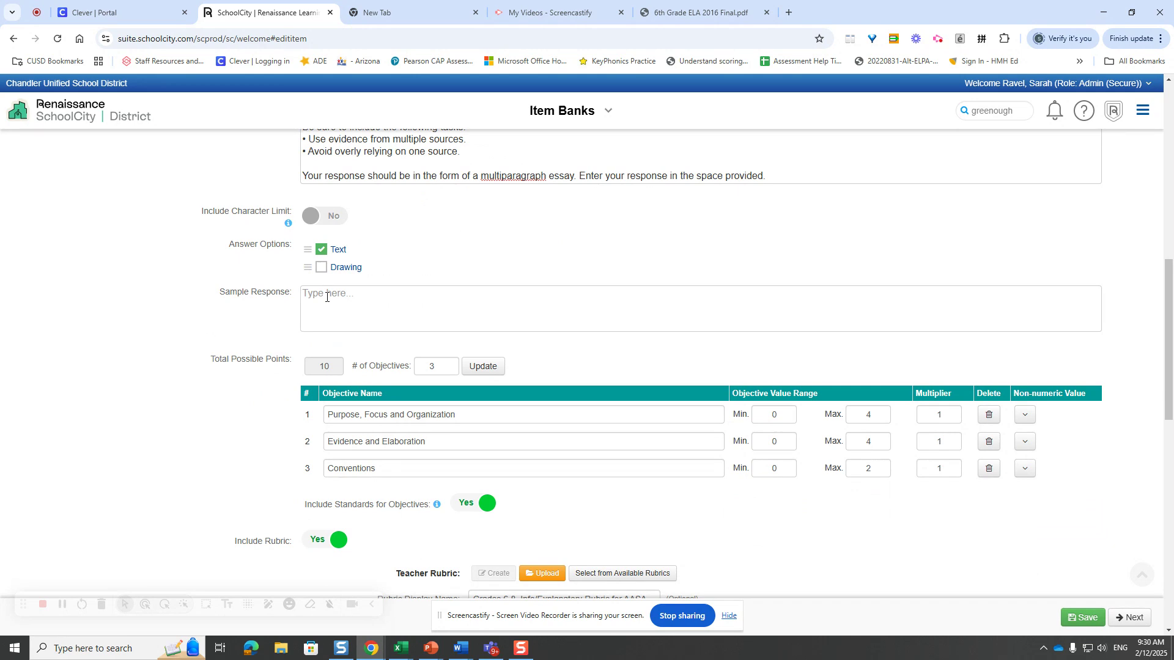
scroll(420, 351, down, 2)
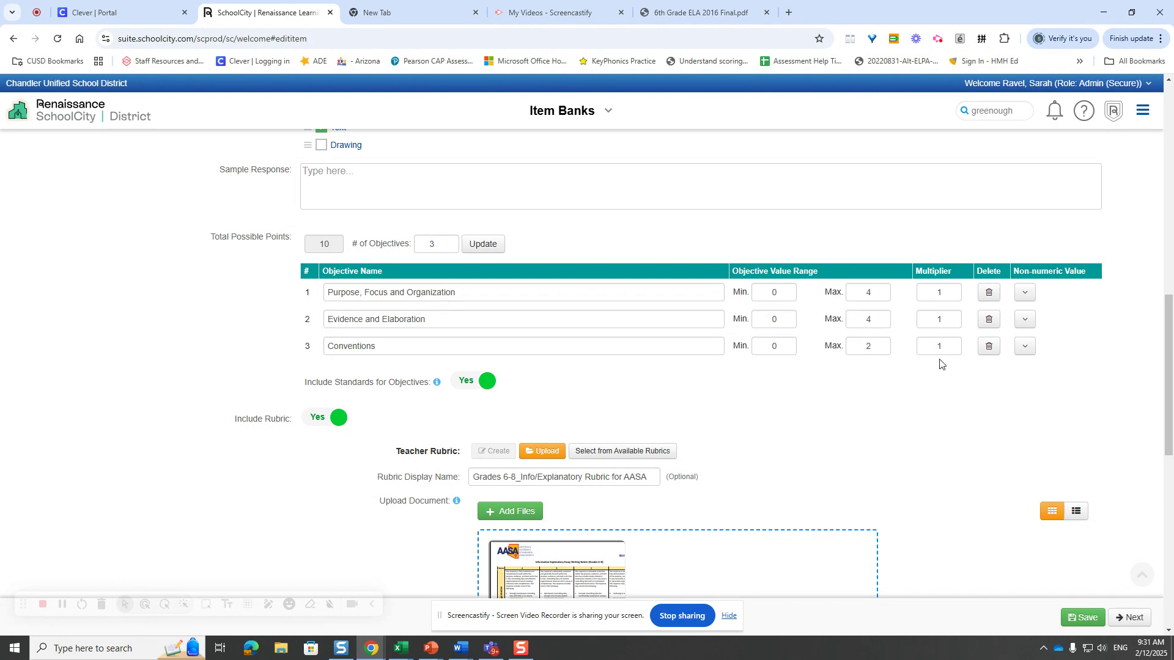
scroll(627, 376, down, 1)
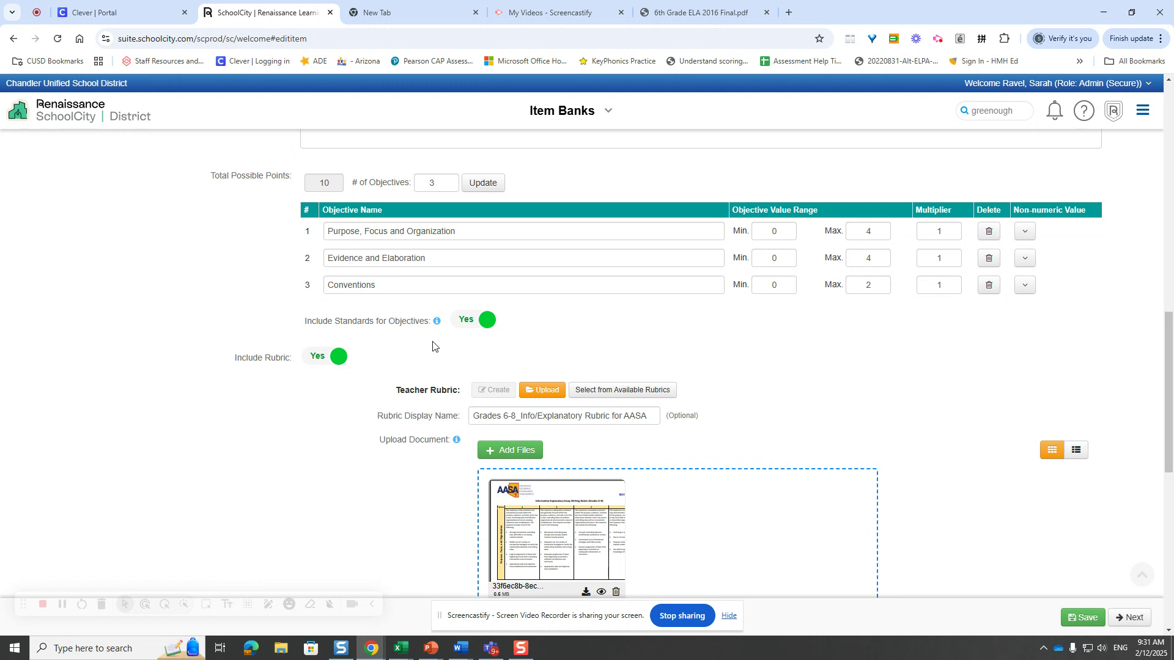
click(323, 356)
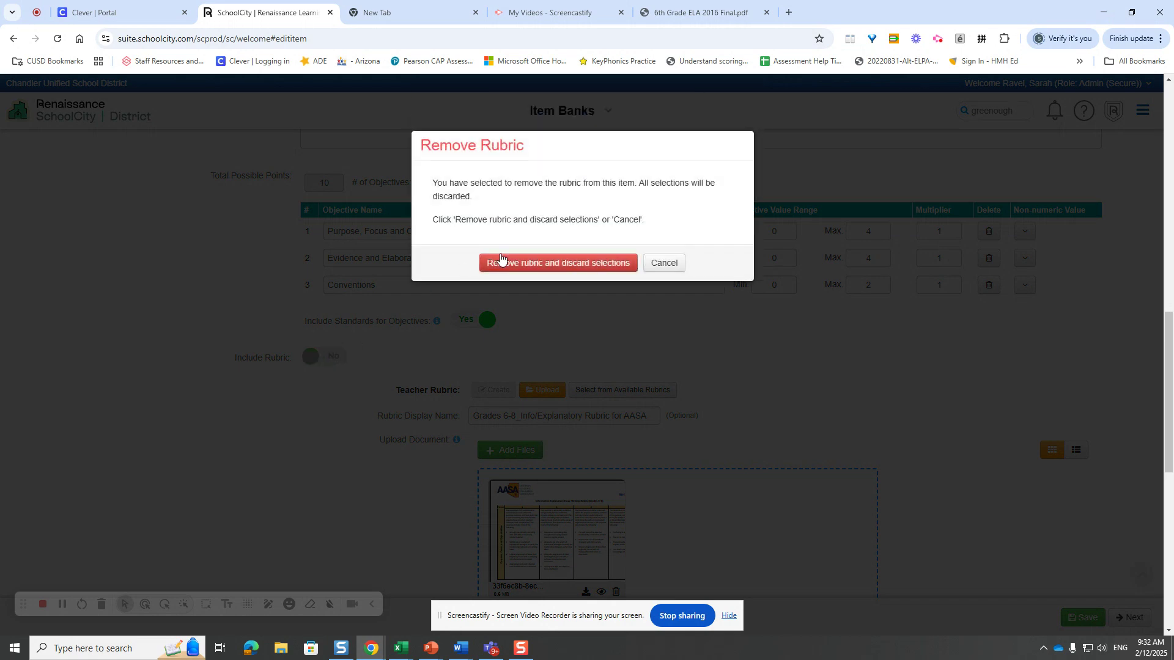
click(546, 263)
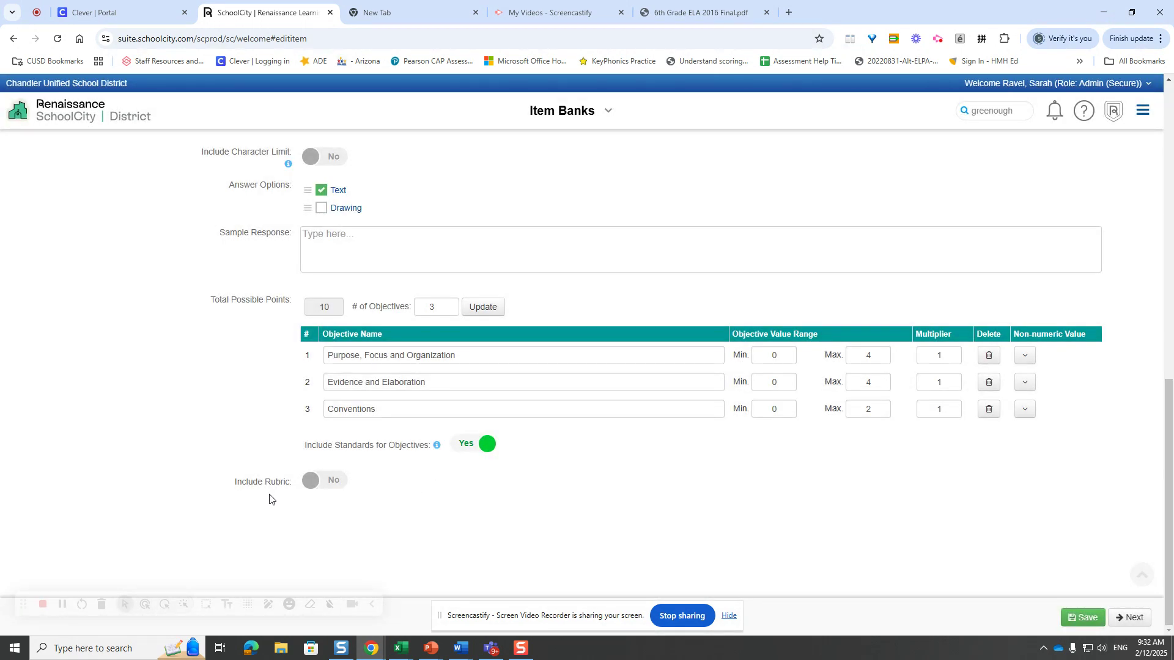
click(313, 483)
scroll(445, 478, down, 1)
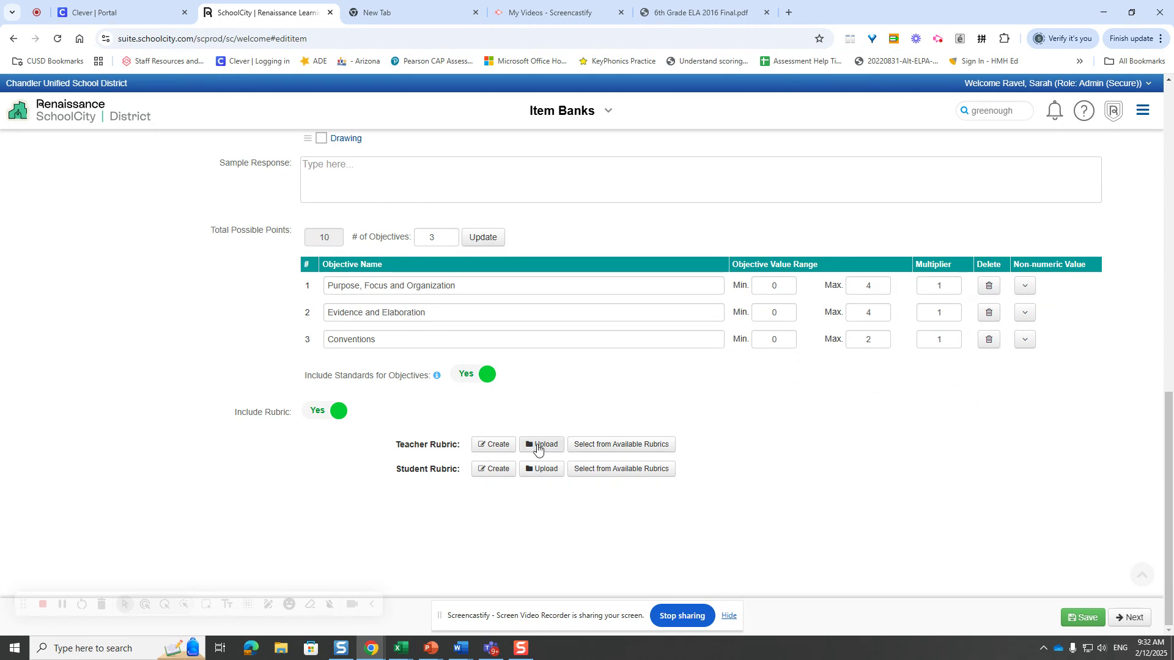
Assign the existing "Grades 6-8_Info/Explanatory Rubric for AASA" as the item's teacher rubric.
click(637, 453)
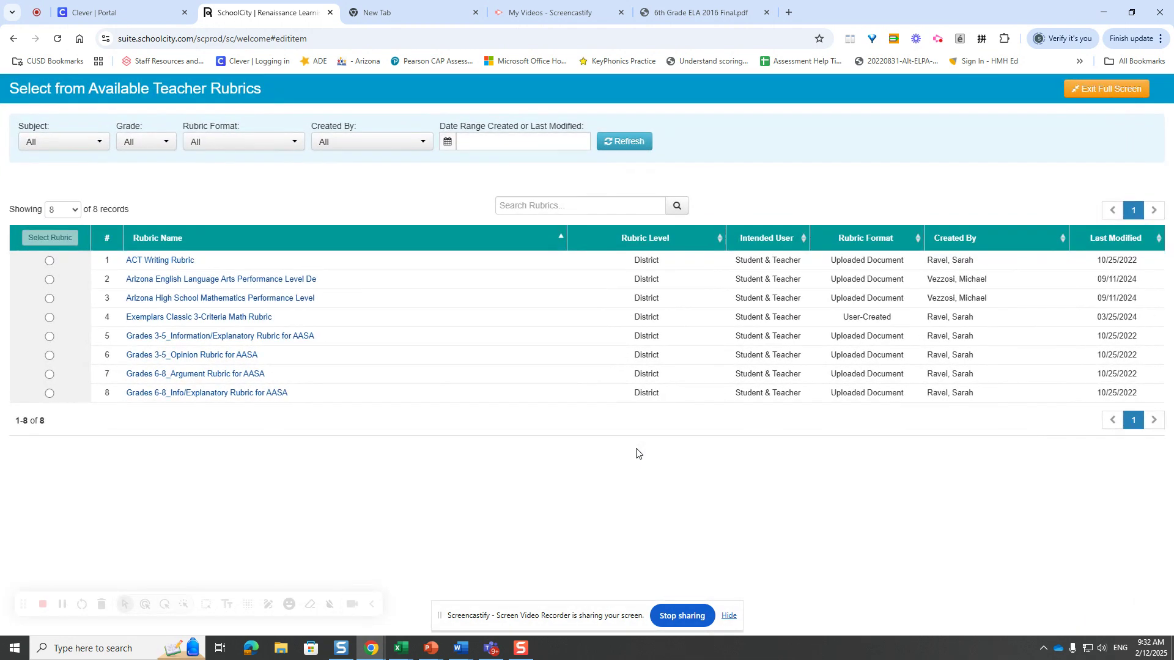
click(50, 394)
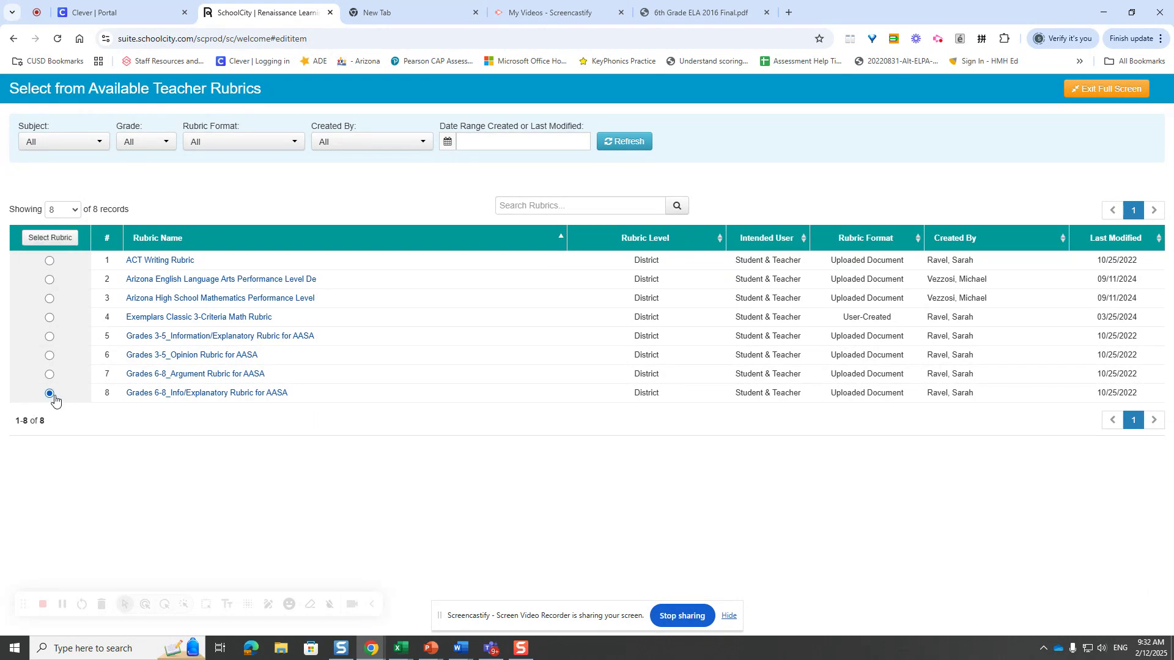
click(50, 237)
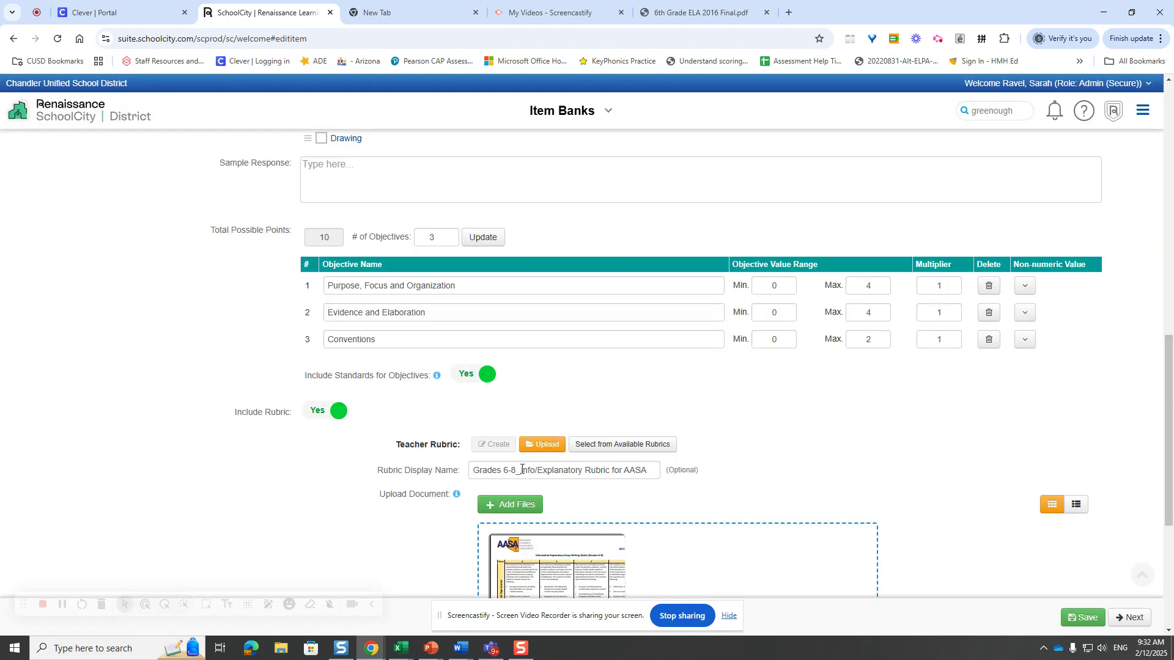
Assign the same available rubric, "Grades 6-8_Info/Explanatory Rubric for AASA", as the item's student rubric.
scroll(559, 491, down, 5)
click(610, 471)
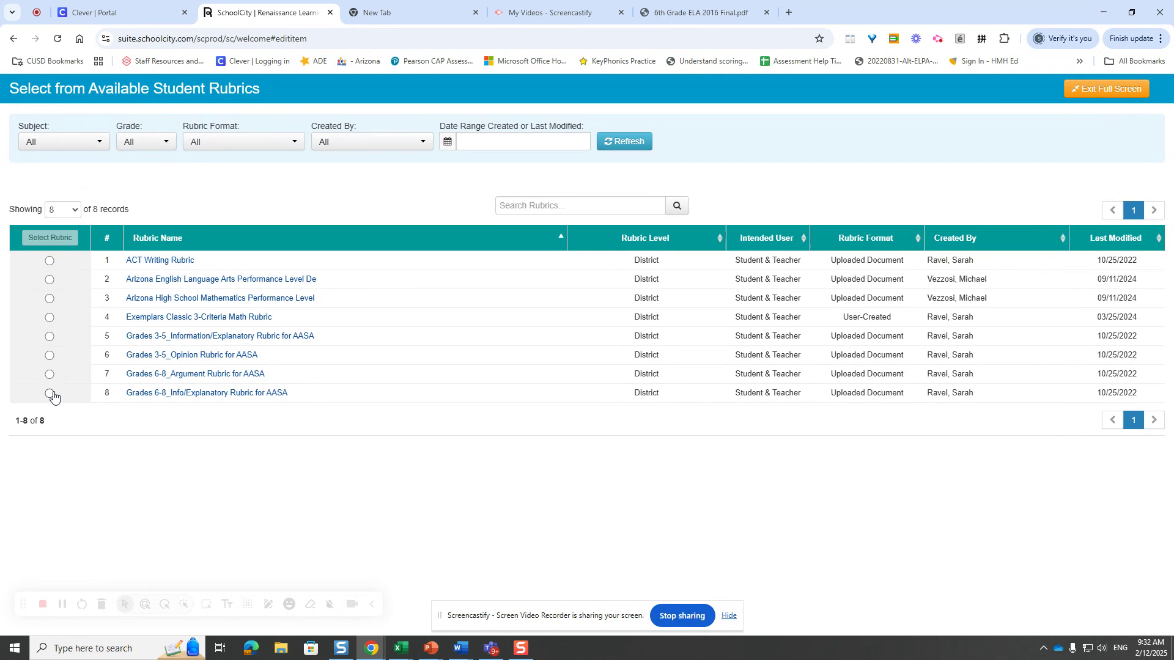
click(50, 394)
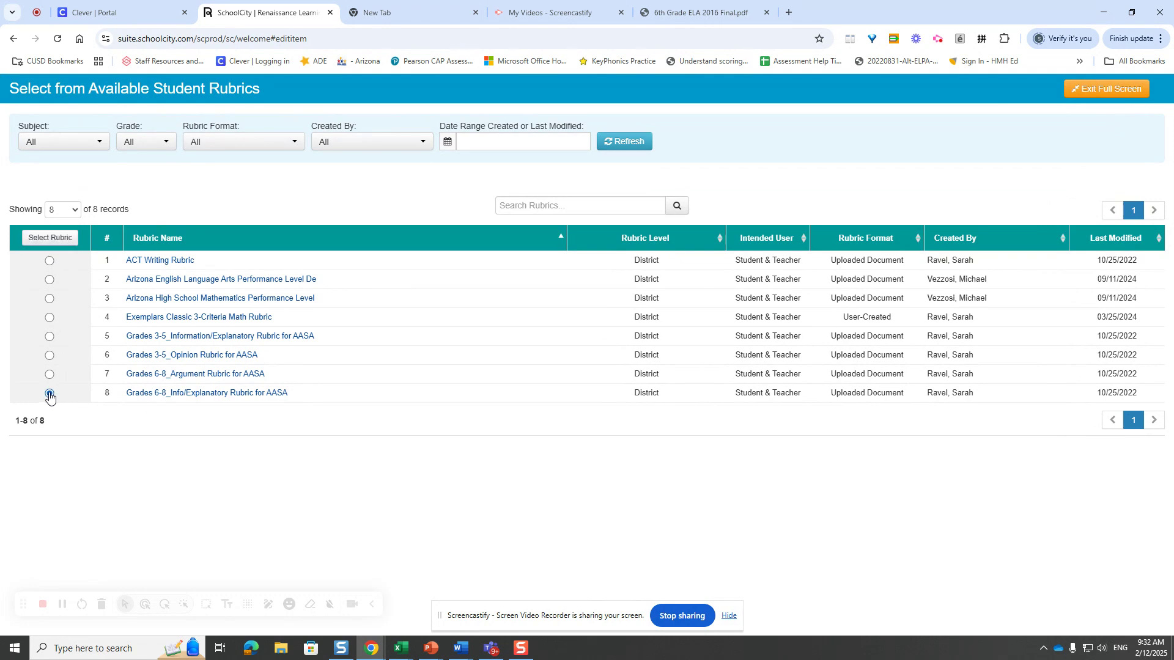
click(50, 239)
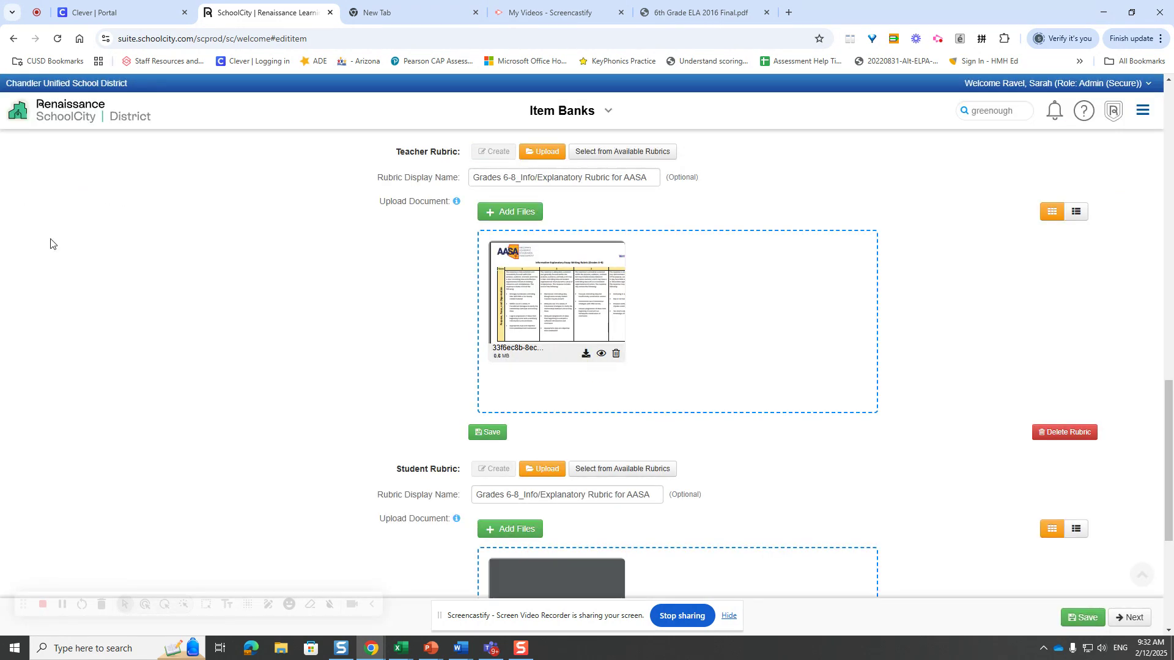
Save the item information with both the teacher and student rubrics attached.
scroll(232, 474, down, 3)
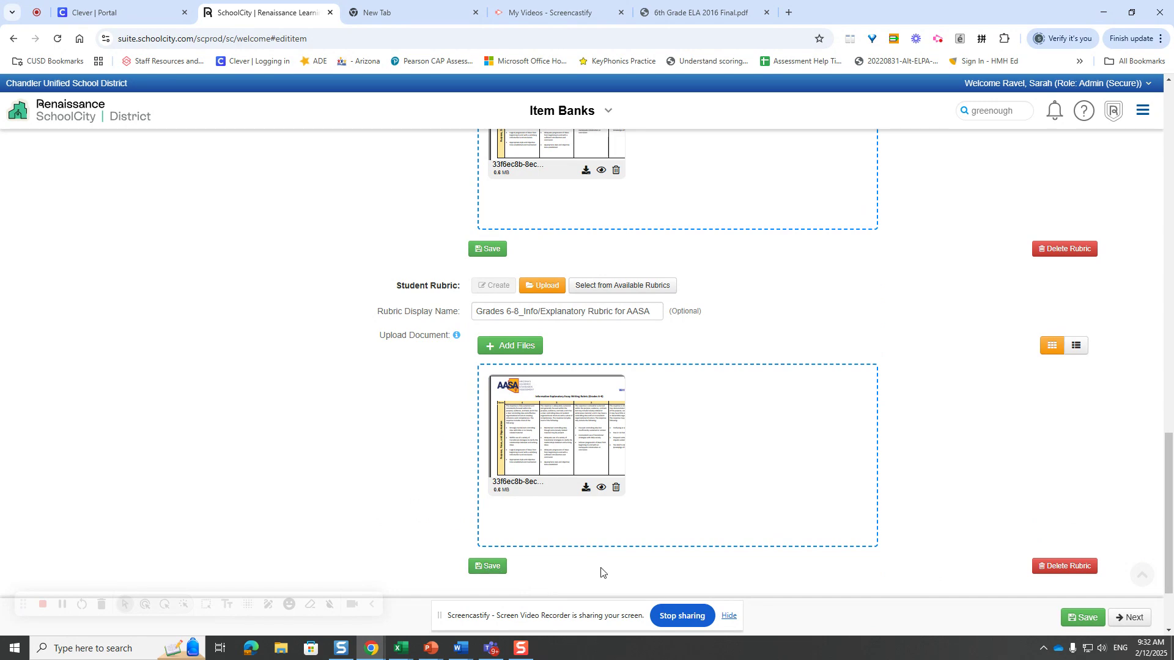
click(1077, 618)
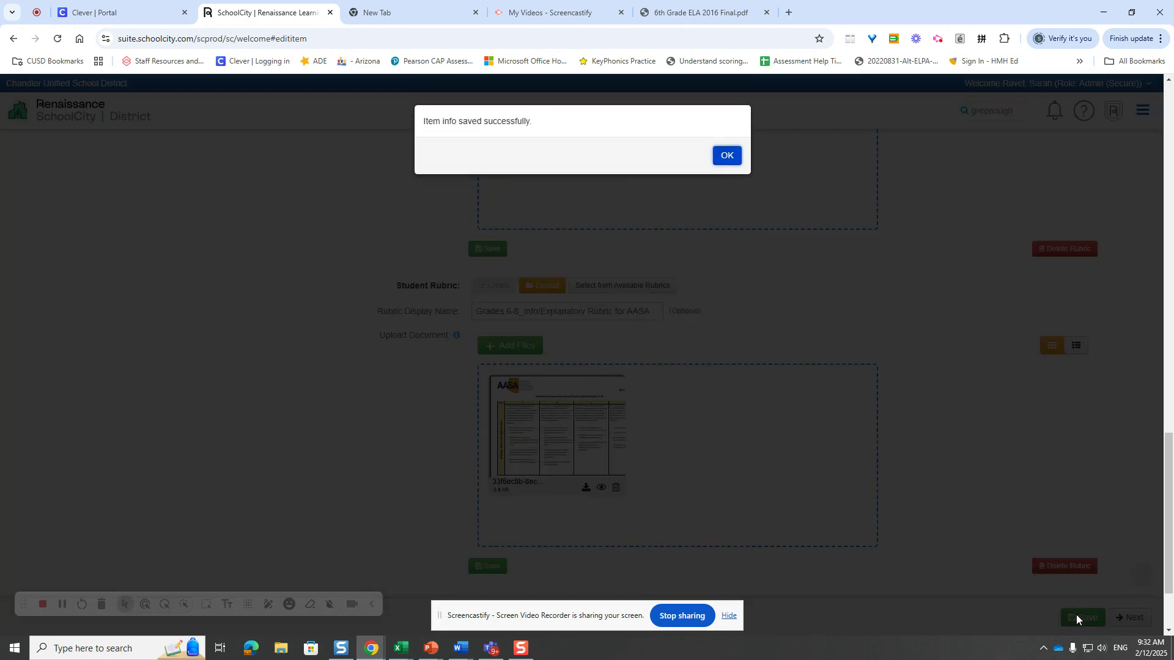
click(726, 156)
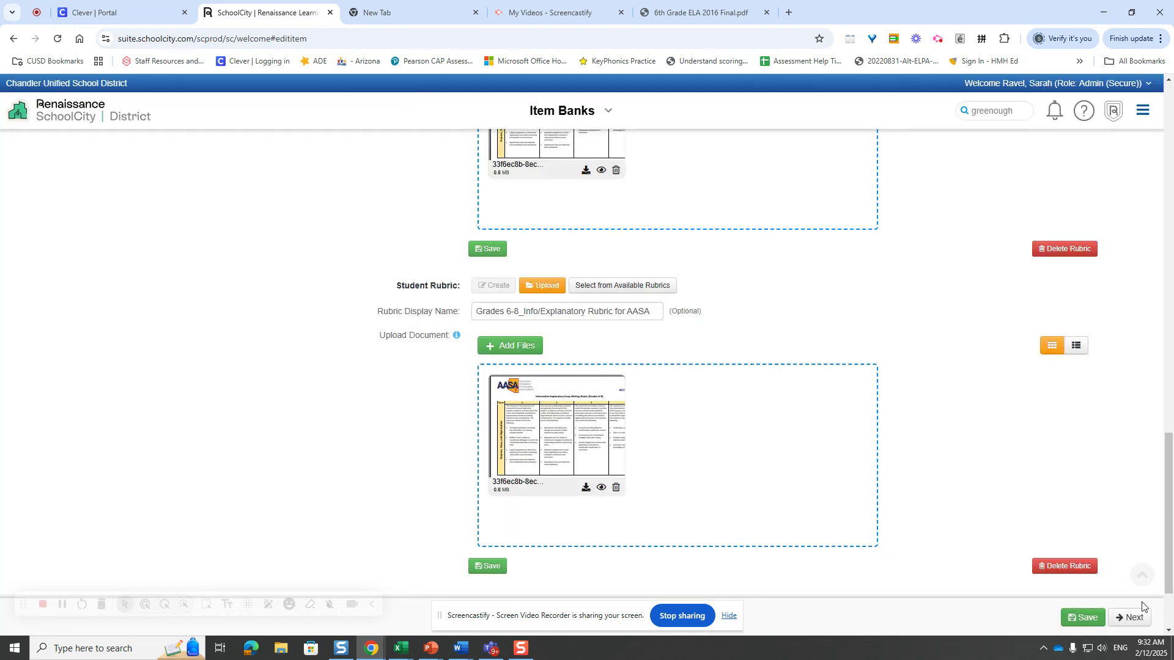
Add the AZ ELA 2016 Grade 6 Language standards LA.6.L.2, LA.6.L.2.a and LA.6.L.2.b to the item's selected standards.
click(1140, 621)
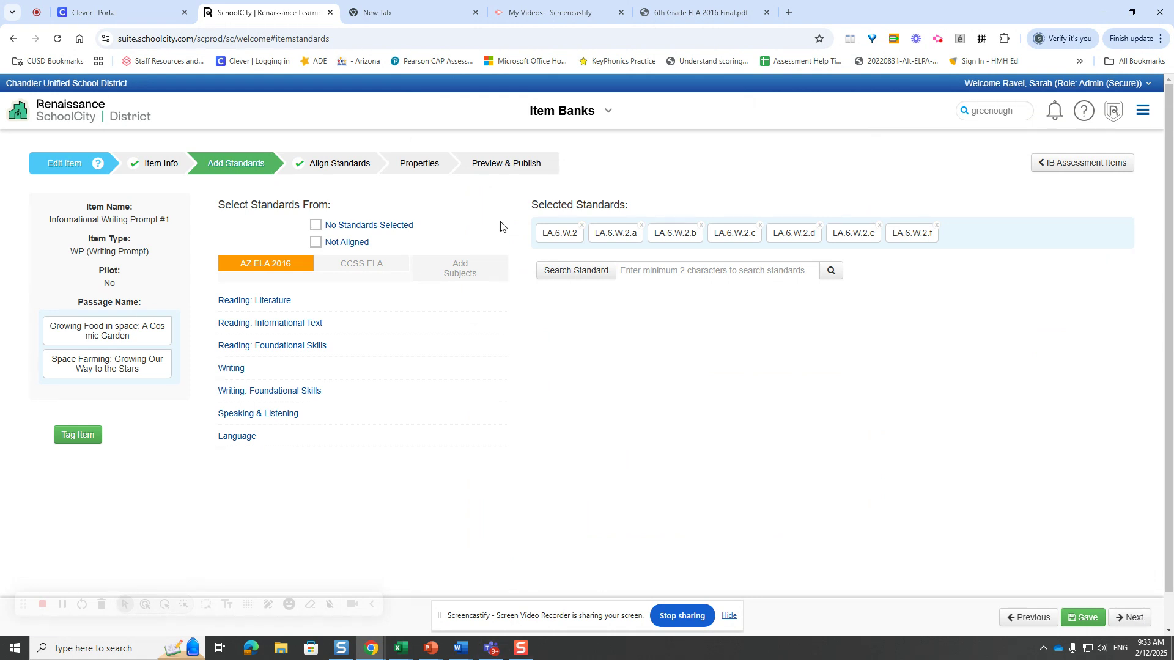
click(244, 437)
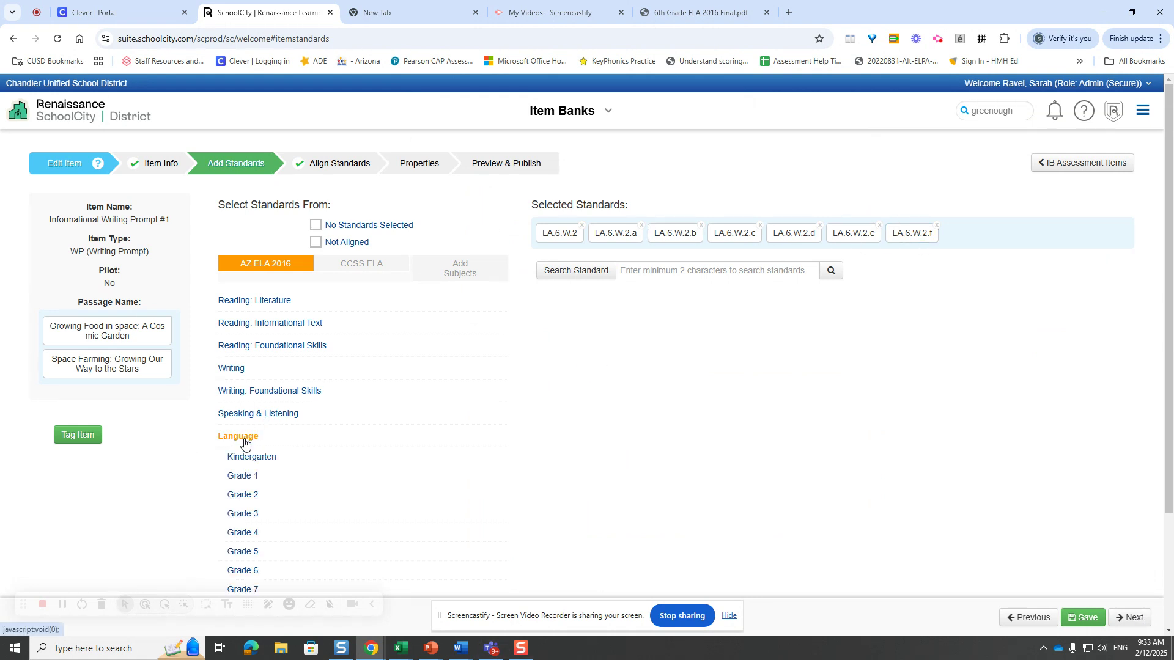
scroll(244, 443, down, 3)
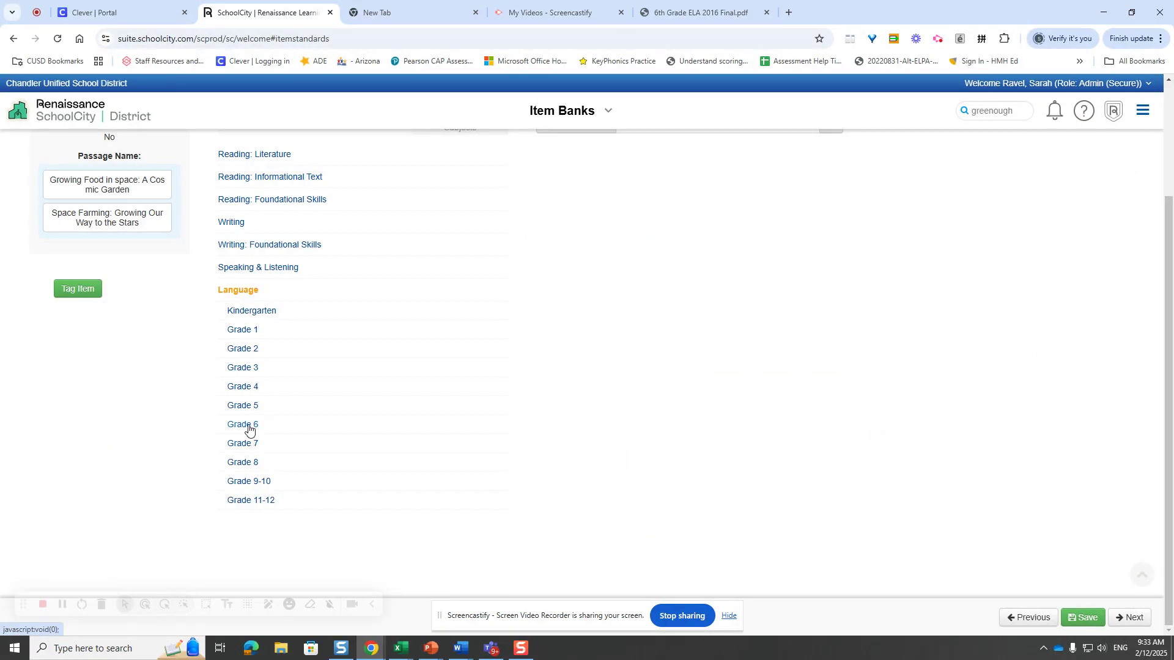
click(248, 428)
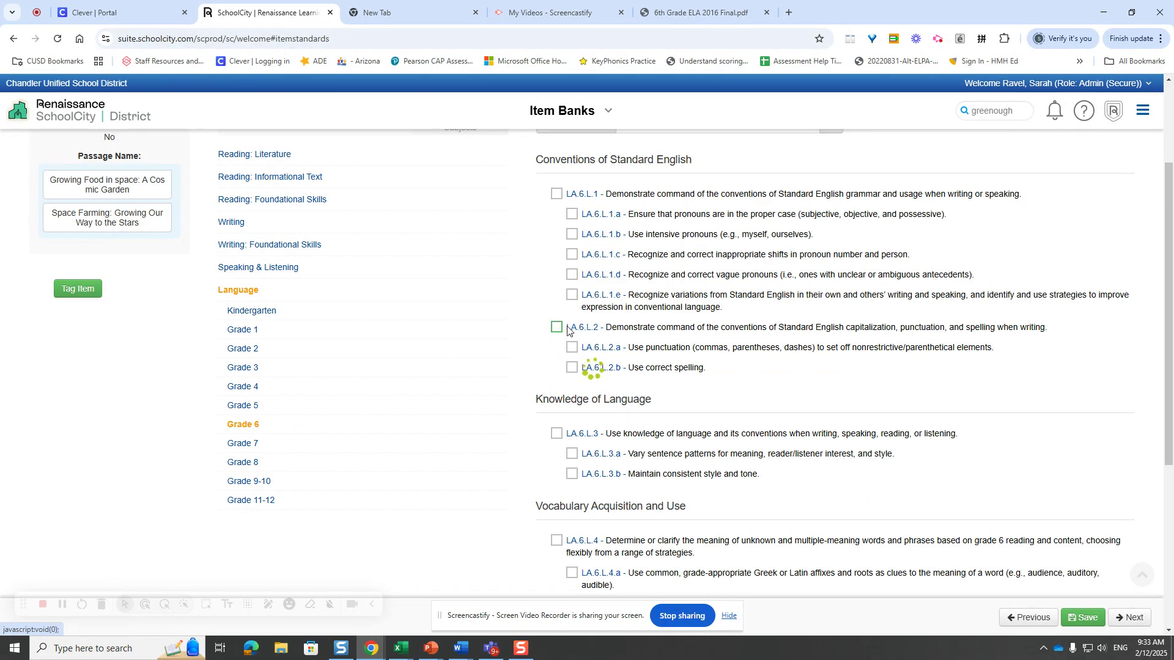
click(557, 327)
click(572, 347)
click(571, 368)
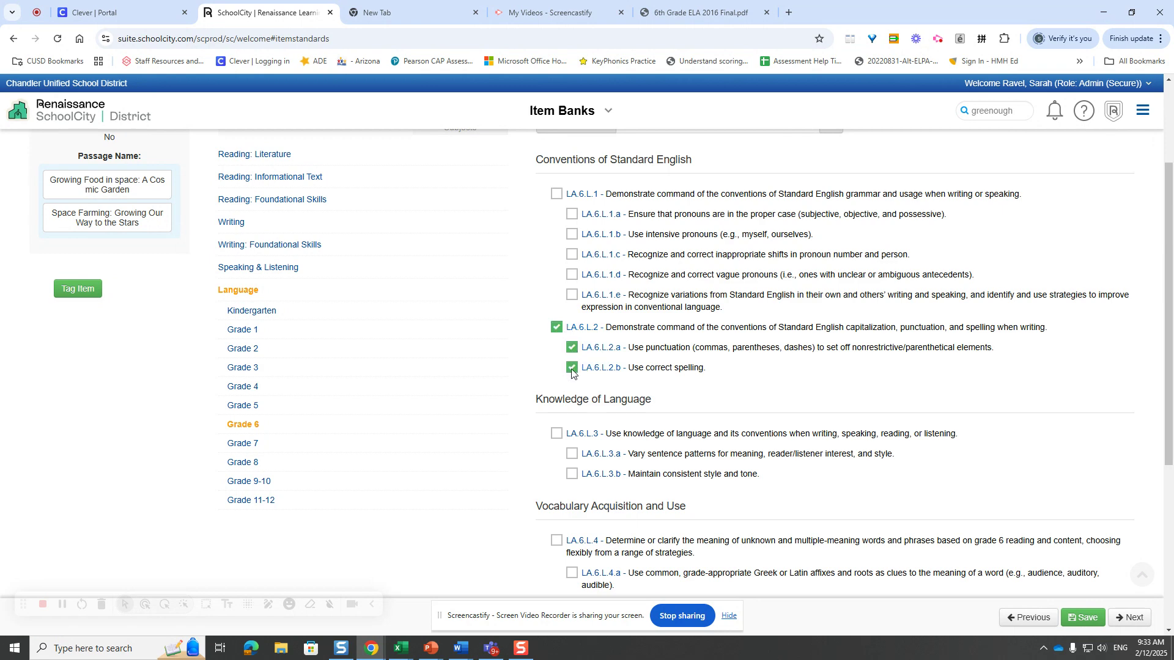
Align the Purpose, Focus and Organization objective with LA.6.W.2.c, LA.6.W.2.e and LA.6.W.2.f in addition to LA.6.W.2.a.
click(1121, 622)
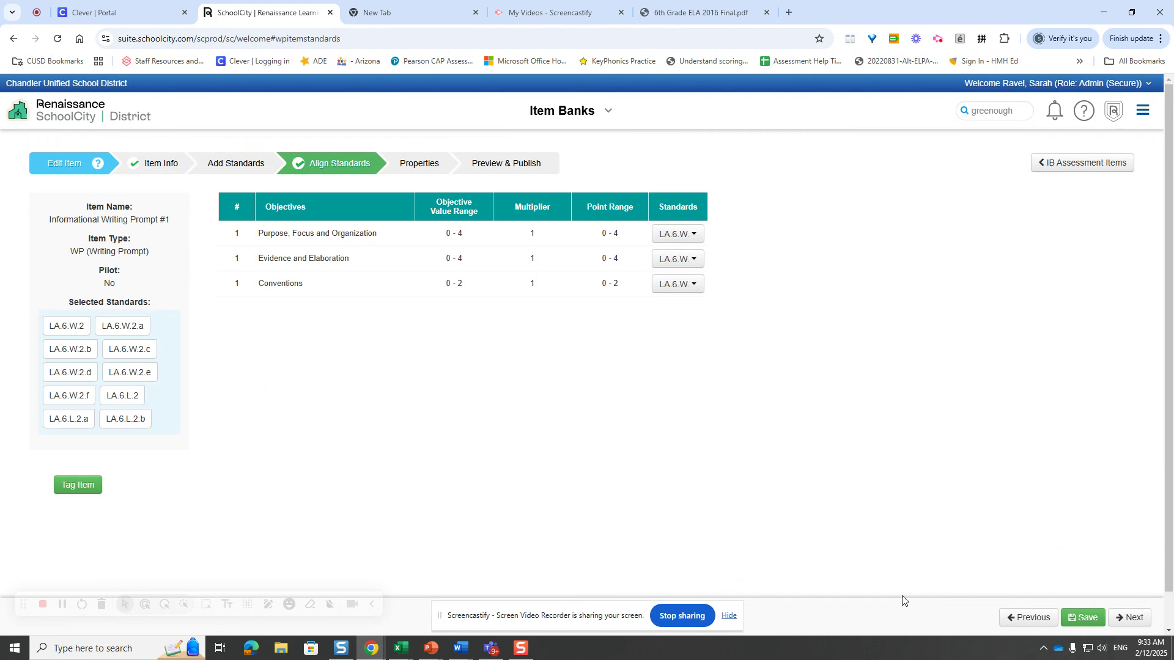
click(323, 175)
click(694, 237)
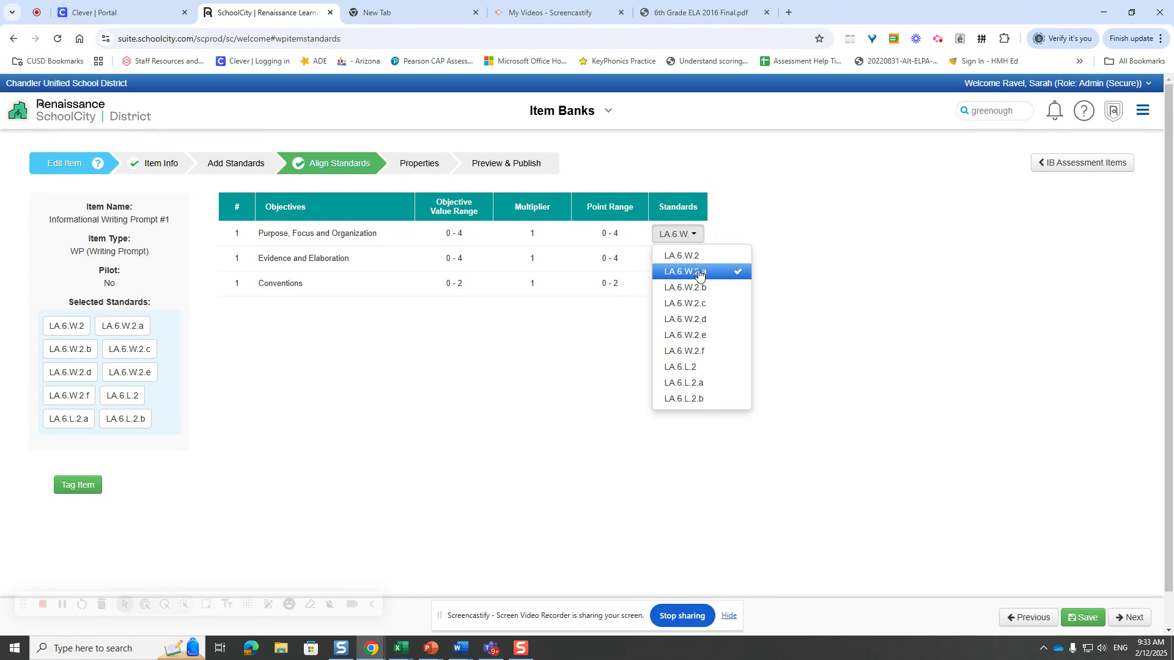
click(709, 335)
click(713, 352)
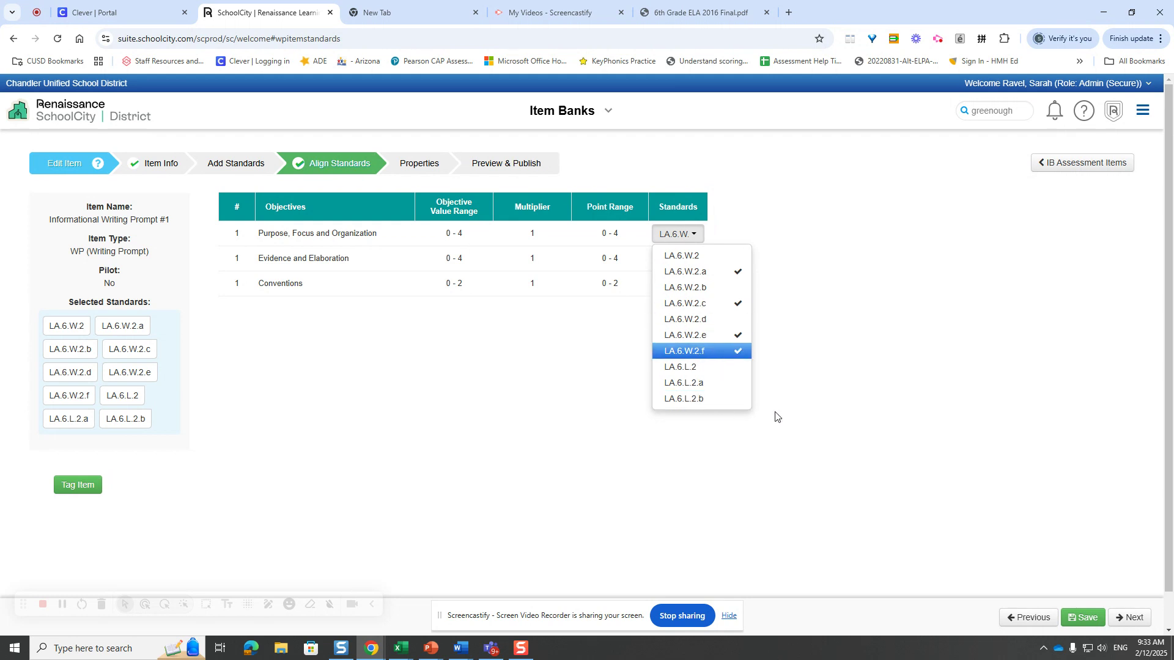
click(820, 326)
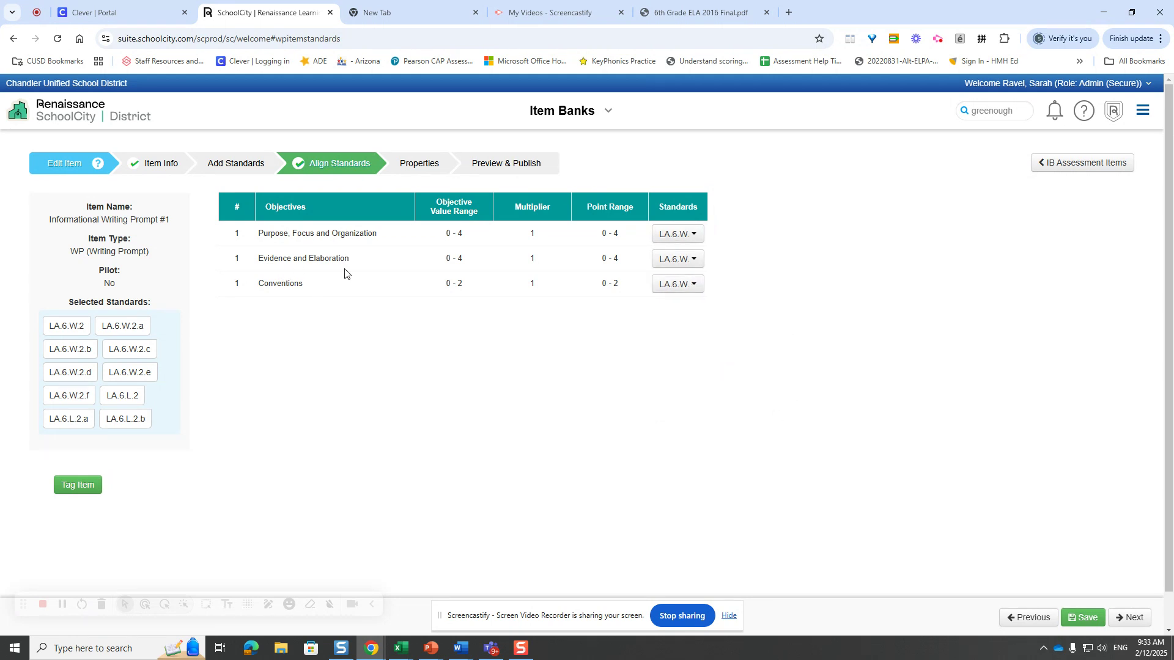
Add standard LA.6.W.2.d to the alignment of the Evidence and Elaboration objective.
click(689, 261)
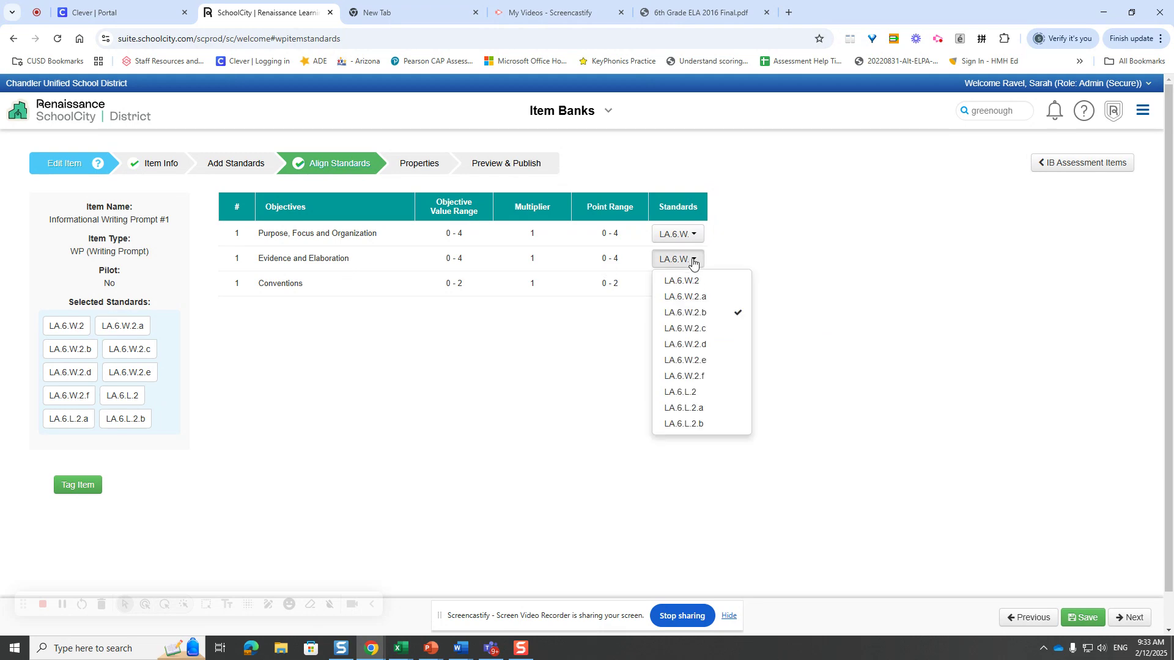
click(686, 345)
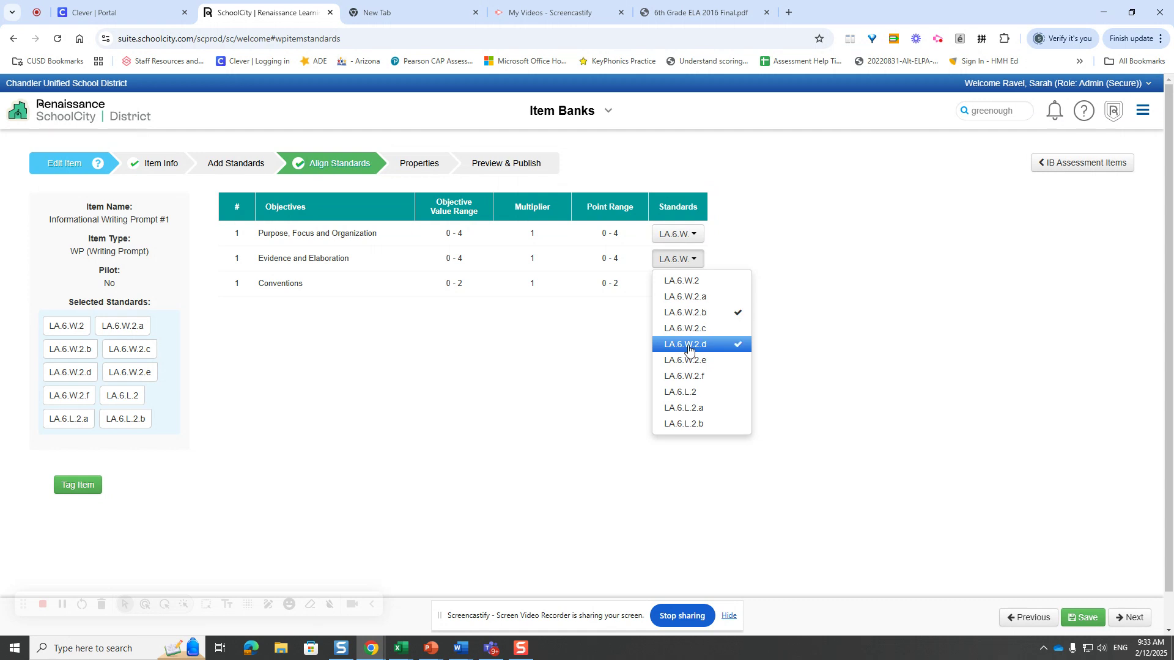
click(414, 378)
Align the Conventions objective with LA.6.L.2.a and LA.6.L.2.b, and remove LA.6.W.2.c from it.
click(696, 286)
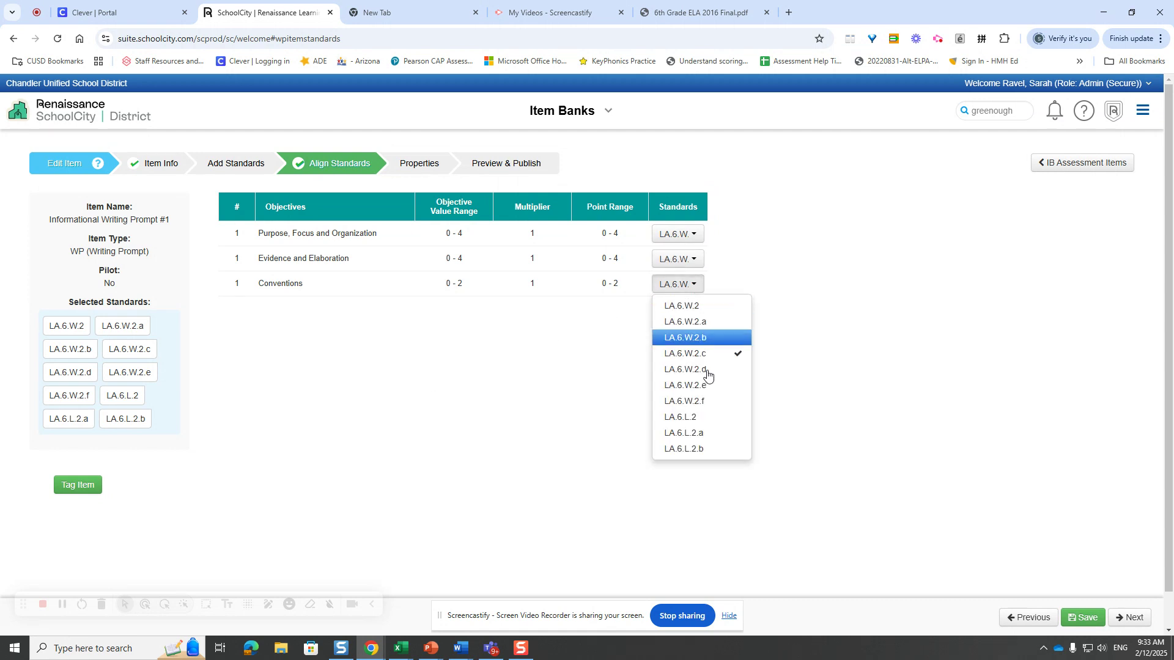
click(707, 435)
click(709, 451)
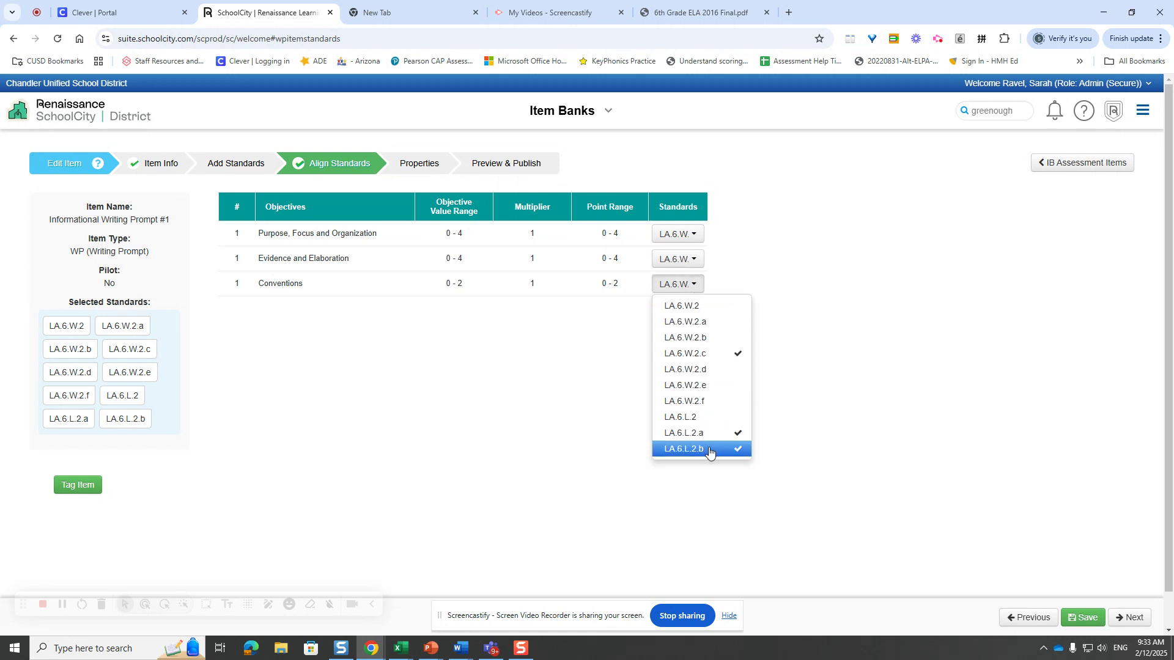
click(723, 354)
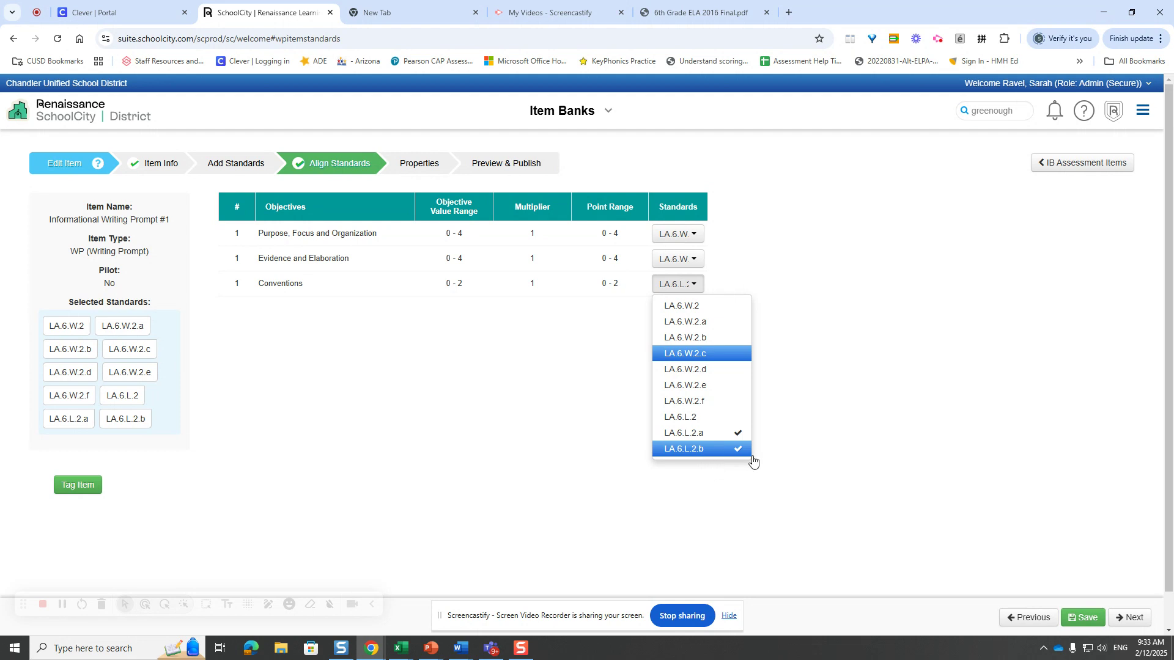
click(832, 341)
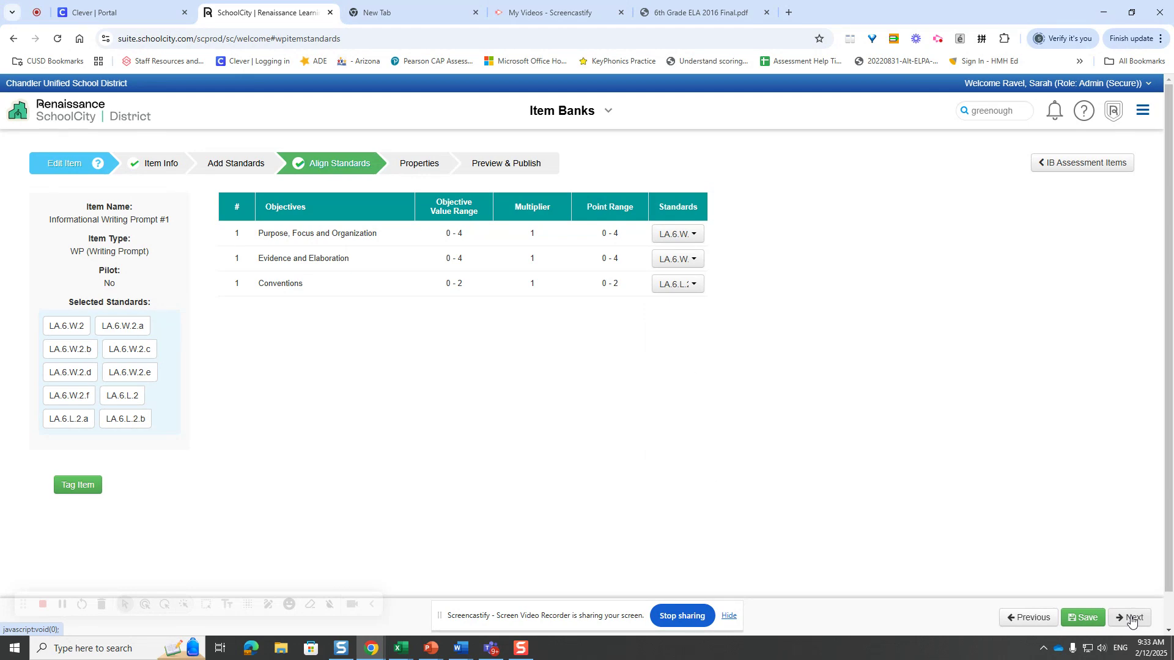
In the item's properties, enable the online tools Color Contrast, Highlighter, Line Reader and Notes.
click(1131, 619)
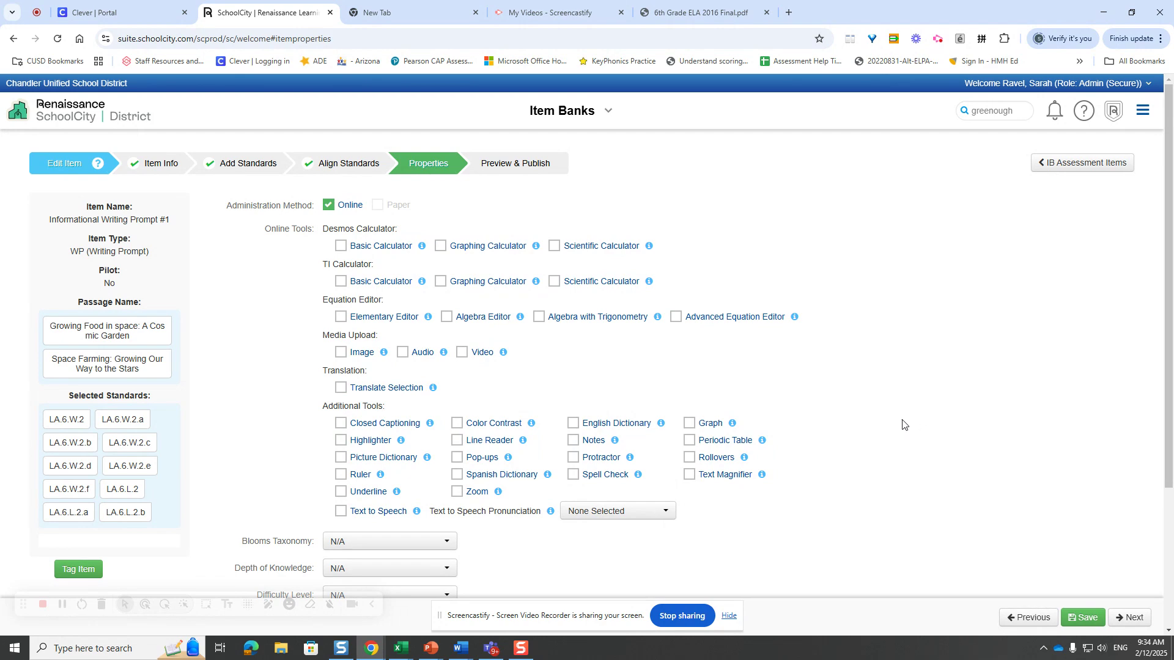
scroll(904, 423, down, 3)
scroll(899, 427, up, 2)
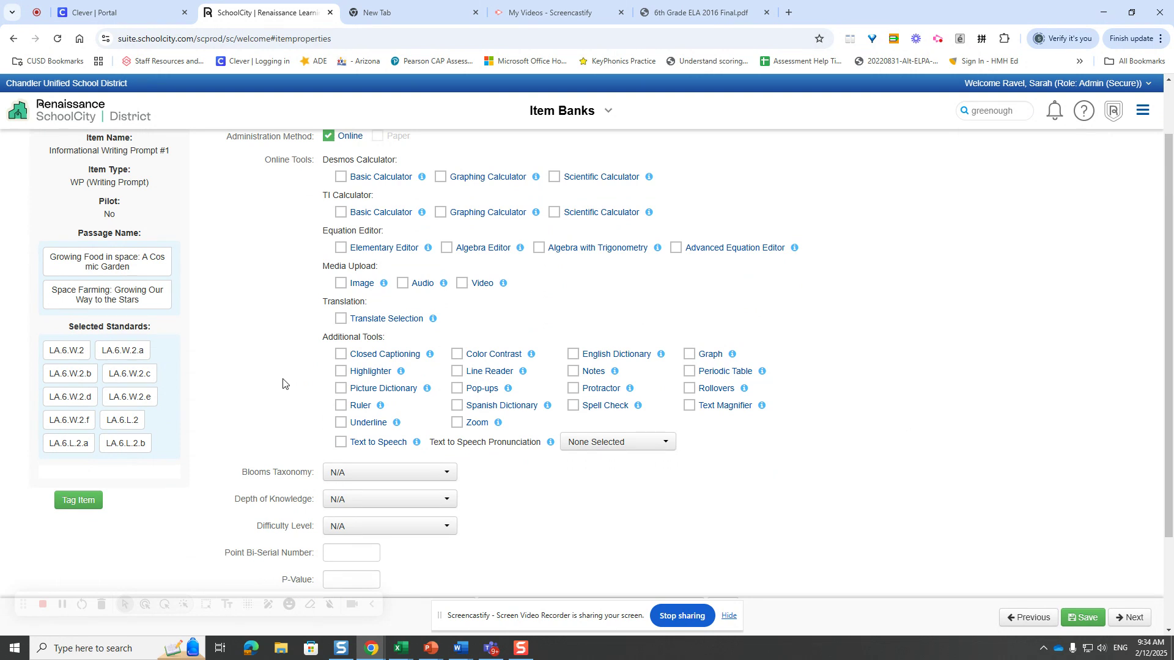
scroll(293, 380, down, 2)
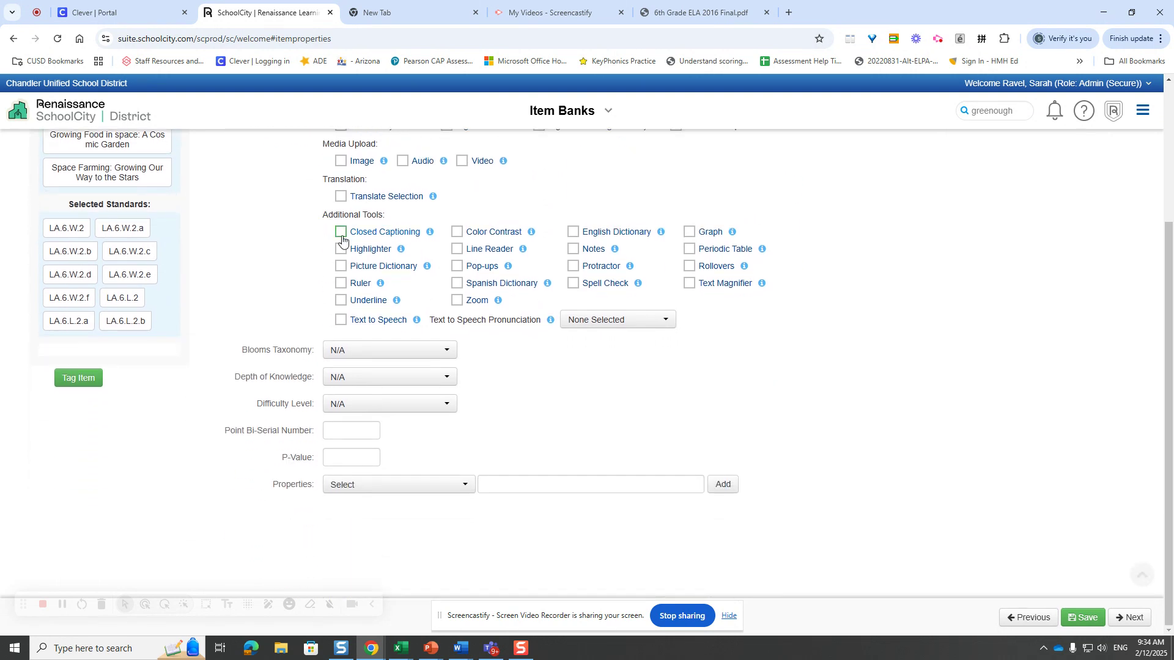
click(457, 232)
click(341, 250)
click(457, 250)
click(573, 250)
scroll(477, 287, up, 2)
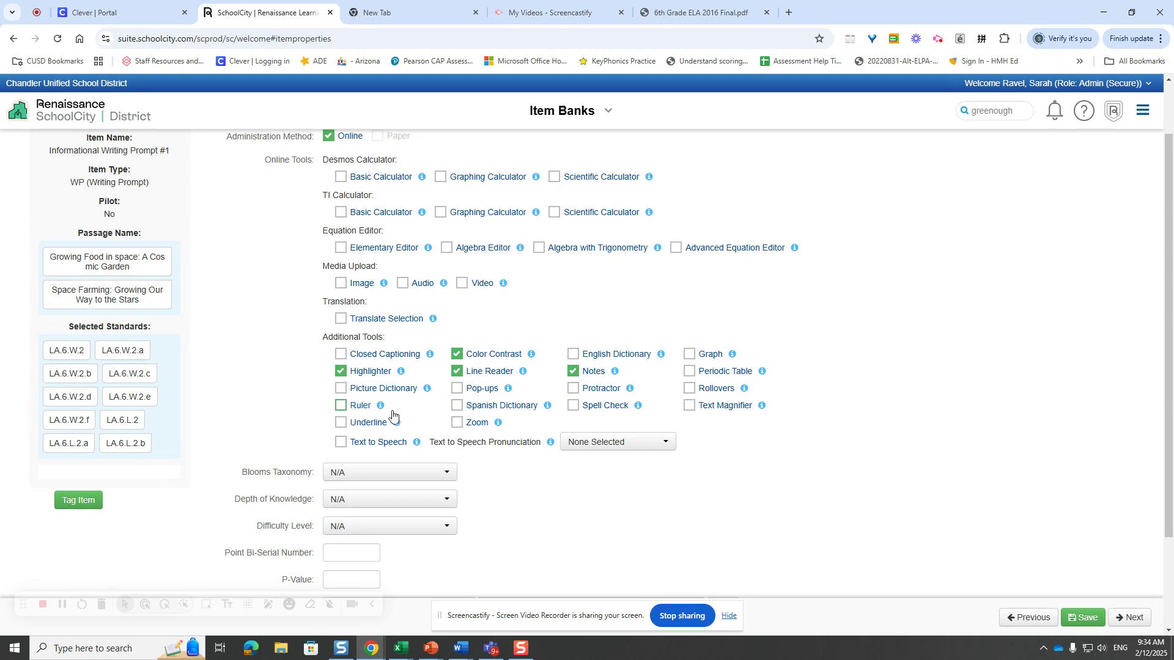
Enable the additional tools Text Magnifier, Underline, Zoom and Text to Speech for the item.
click(689, 408)
click(340, 423)
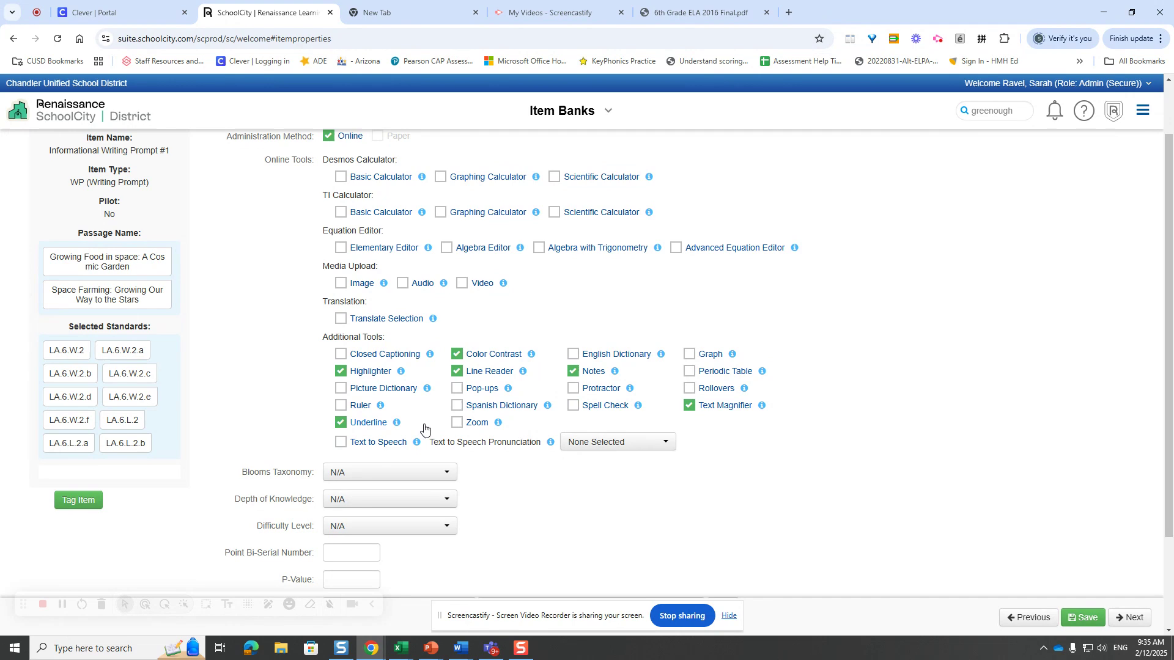
click(457, 426)
click(341, 448)
mouse_move(639, 407)
Set the item's Depth of Knowledge to Level 3: Strategic Thinking.
scroll(559, 511, down, 1)
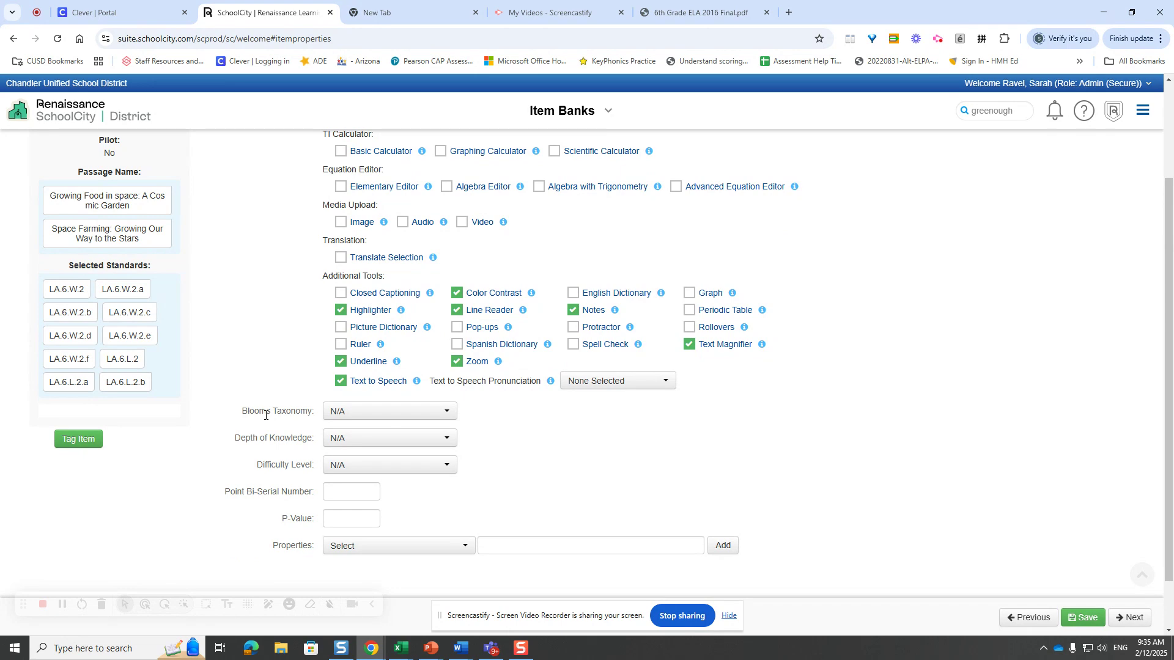
click(367, 439)
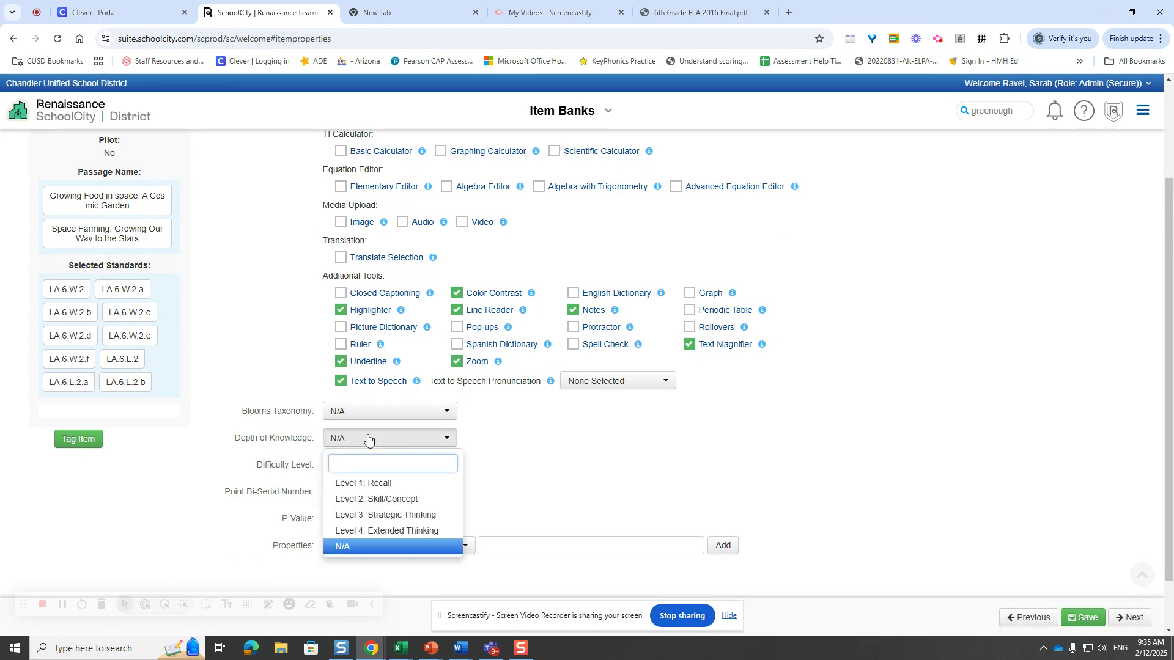
click(386, 517)
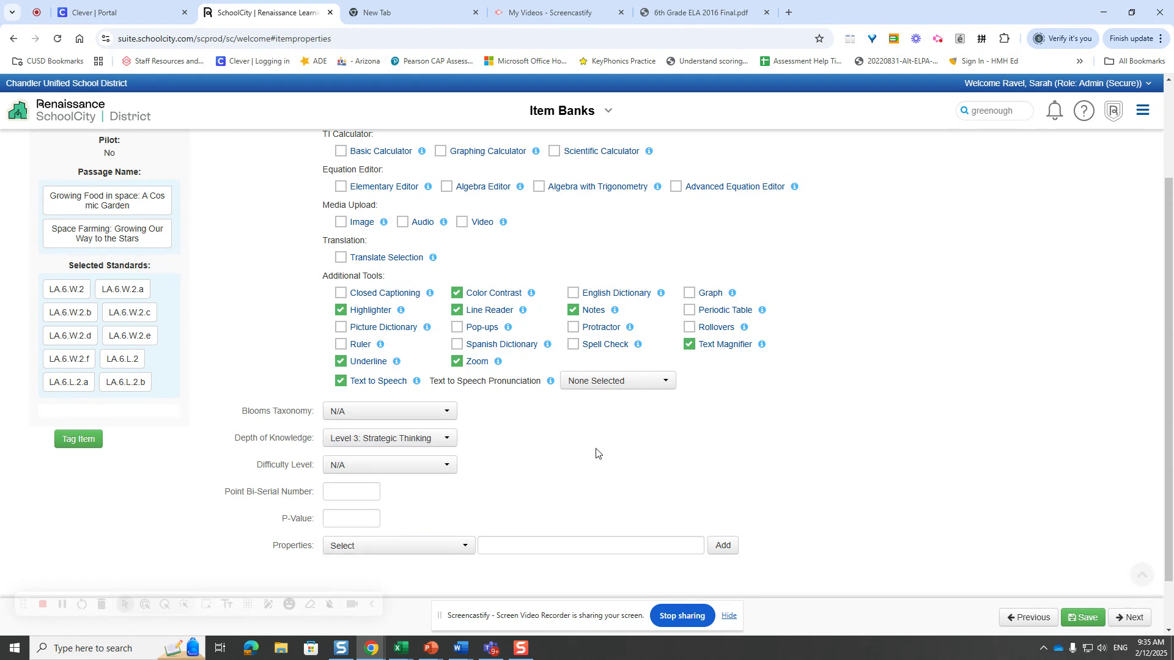
Check the item preview with its objectives, standards and rubrics, and publish the item to the My Work Space item bank.
click(1128, 618)
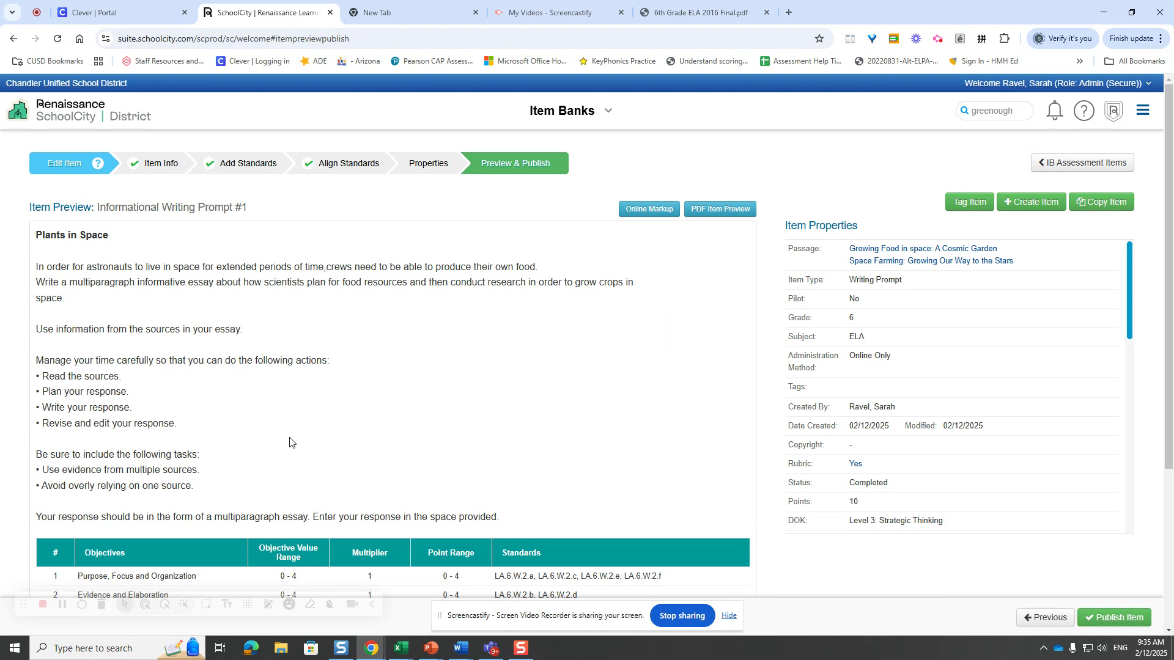
scroll(335, 428, down, 3)
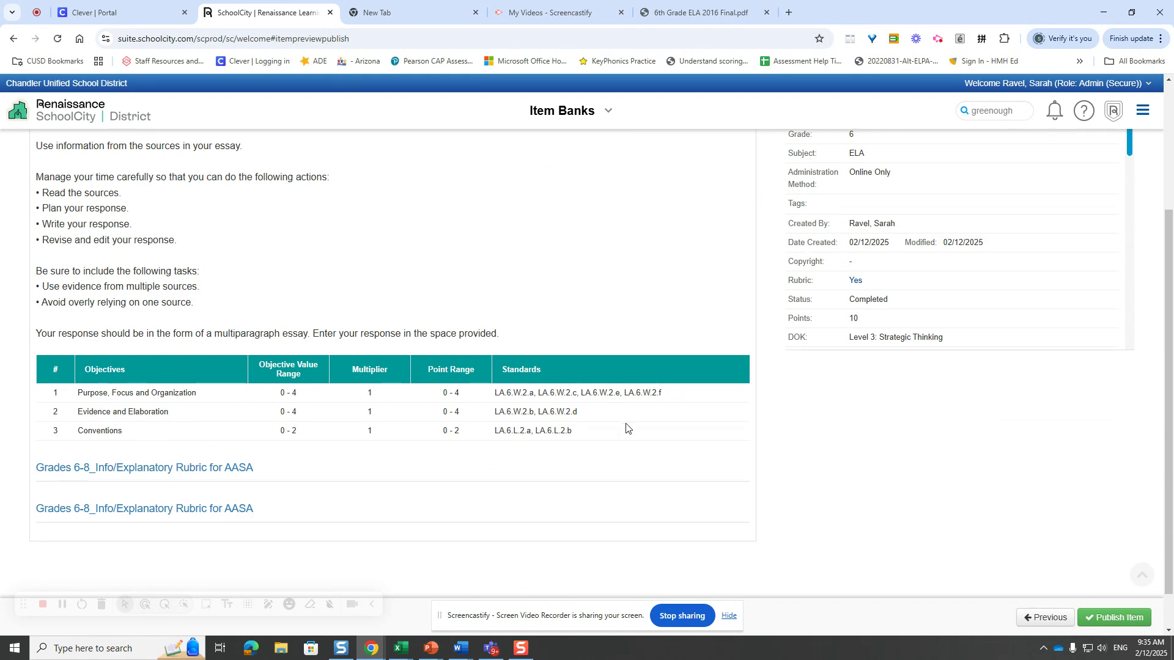
scroll(639, 386, up, 3)
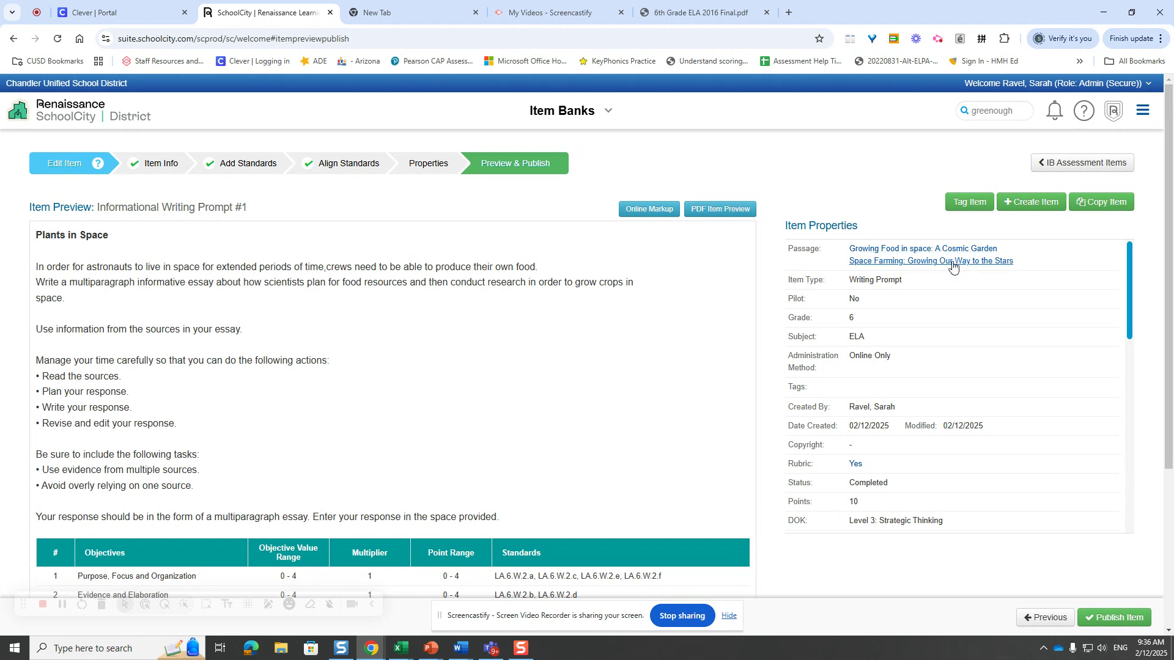
click(1102, 621)
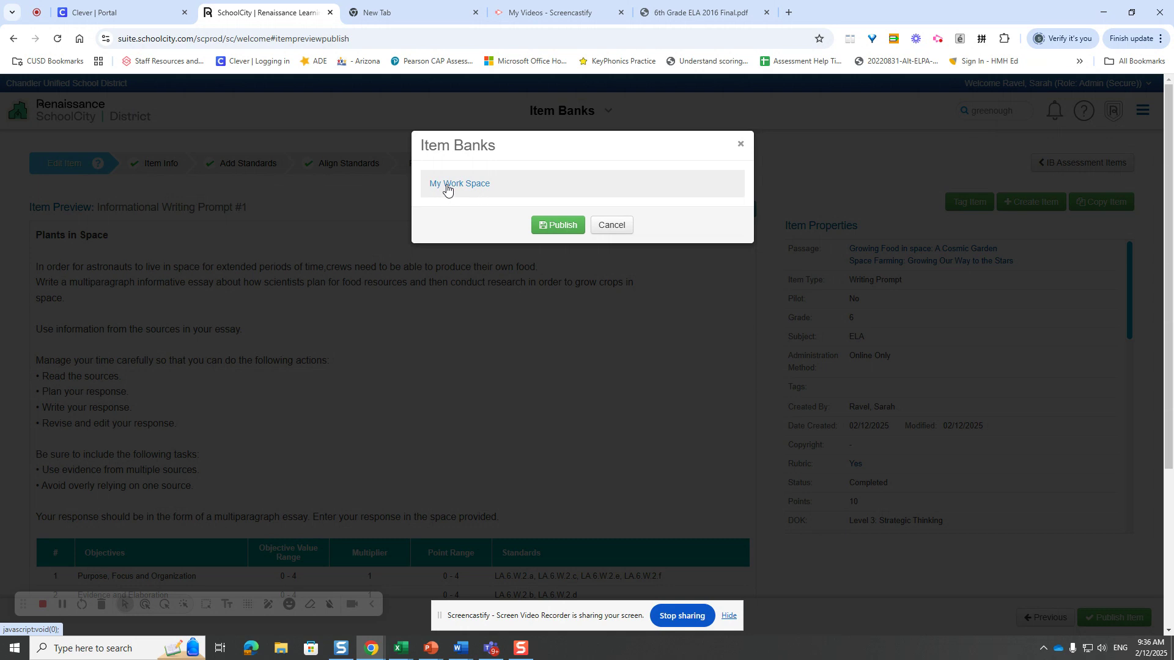
click(447, 188)
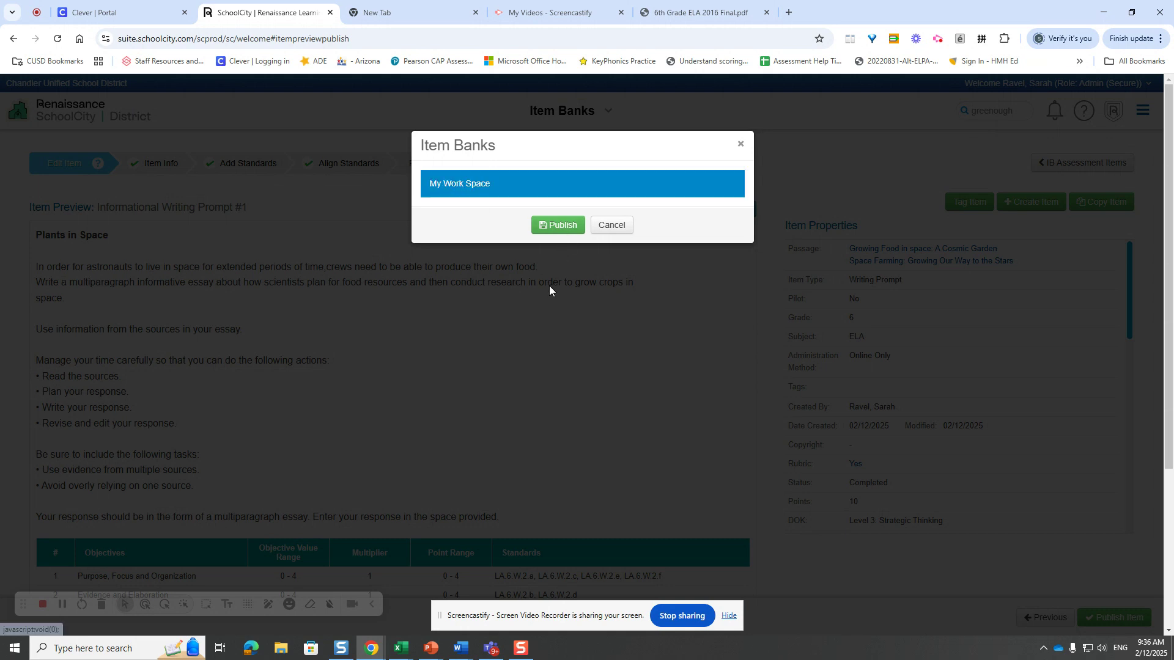
click(559, 225)
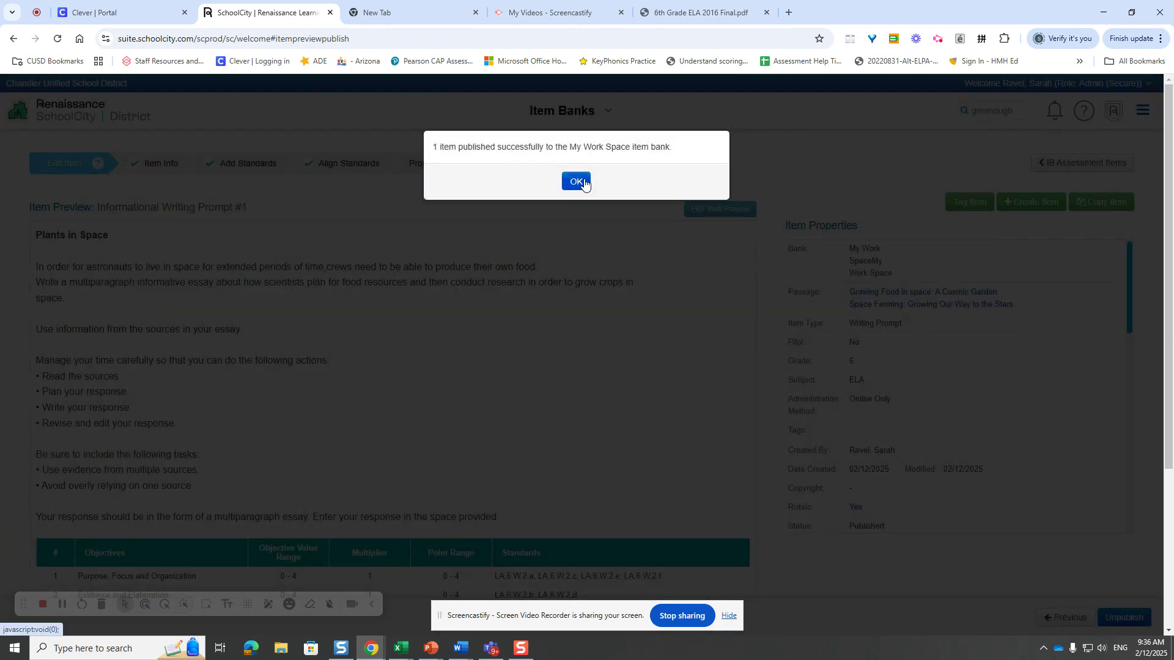
click(575, 181)
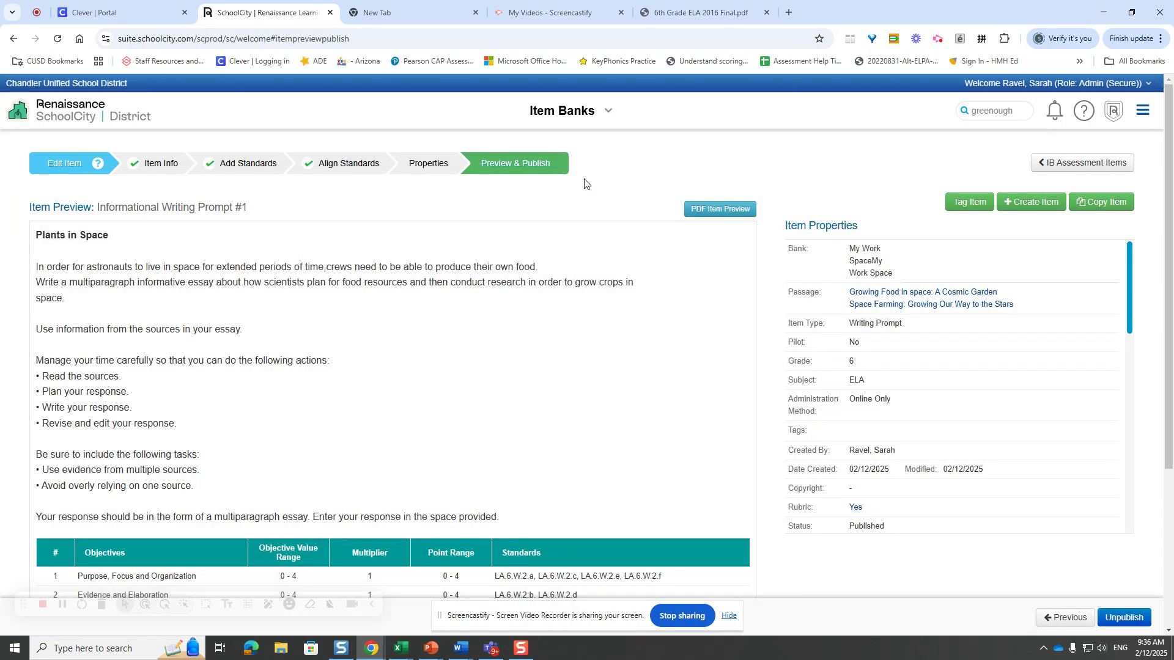